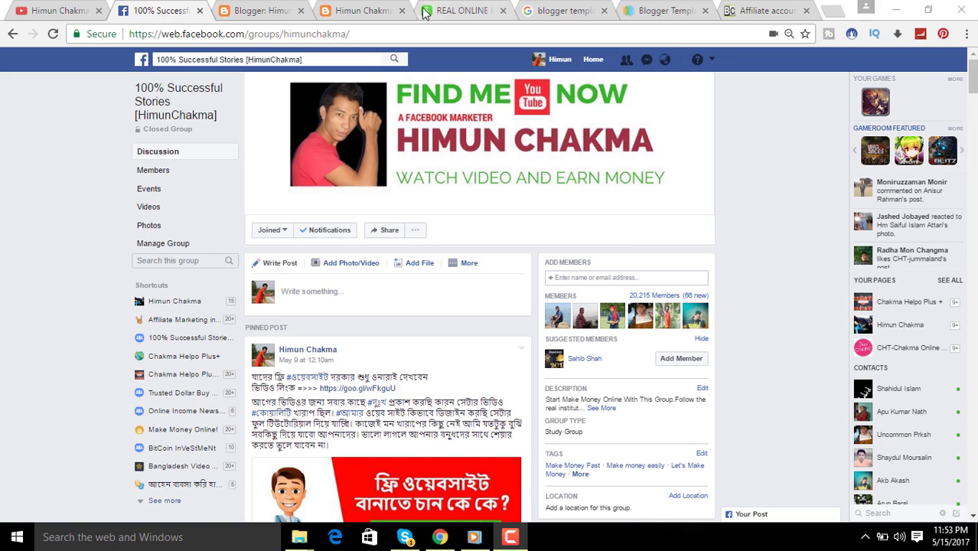
Compare the default-themed Blogspot blog with the customized .tk site by viewing both home pages.
click(381, 17)
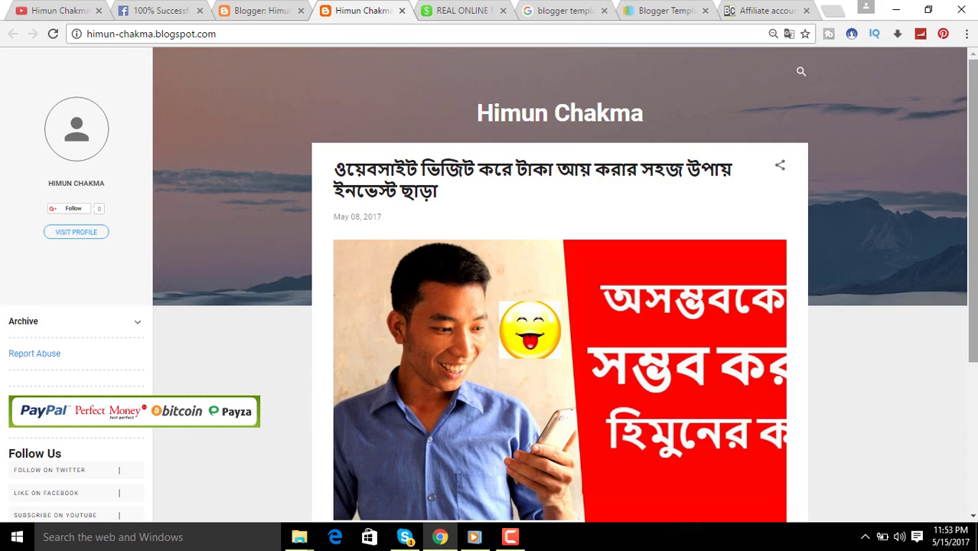
scroll(966, 116, down, 1)
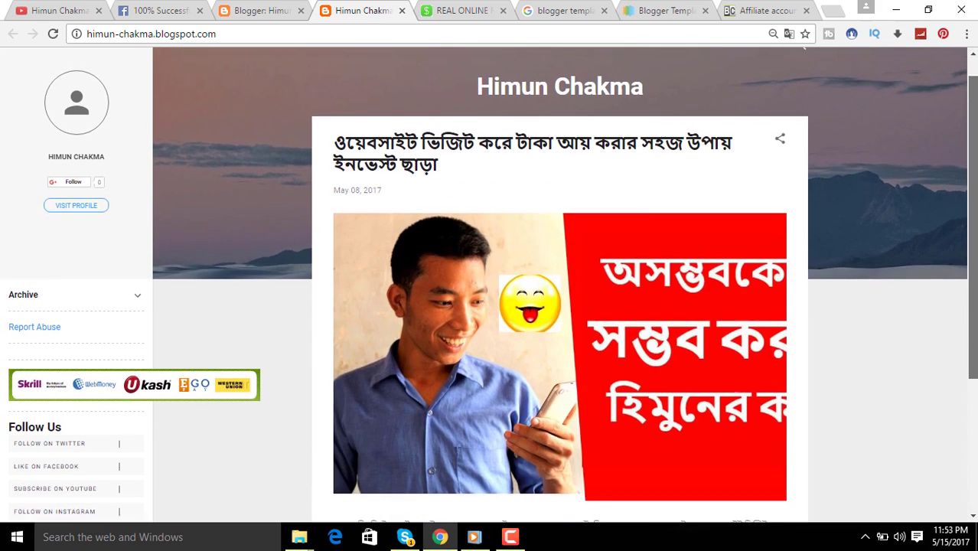
scroll(966, 116, up, 1)
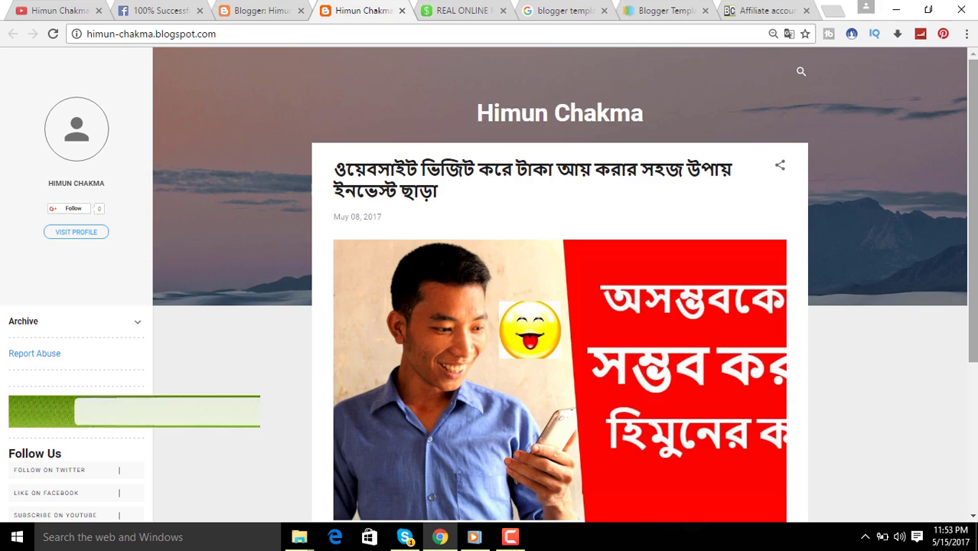
click(446, 12)
scroll(488, 285, up, 10)
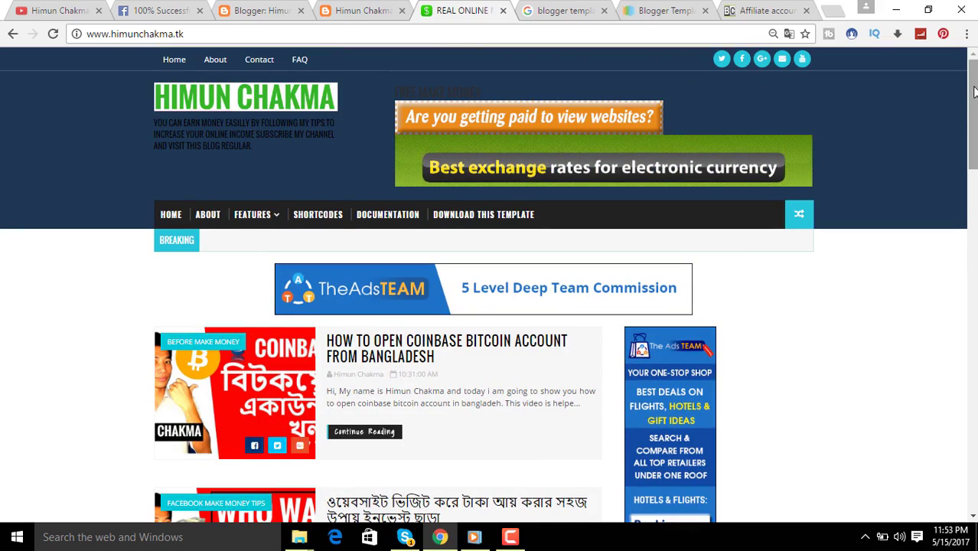
scroll(975, 125, down, 2)
scroll(975, 124, down, 5)
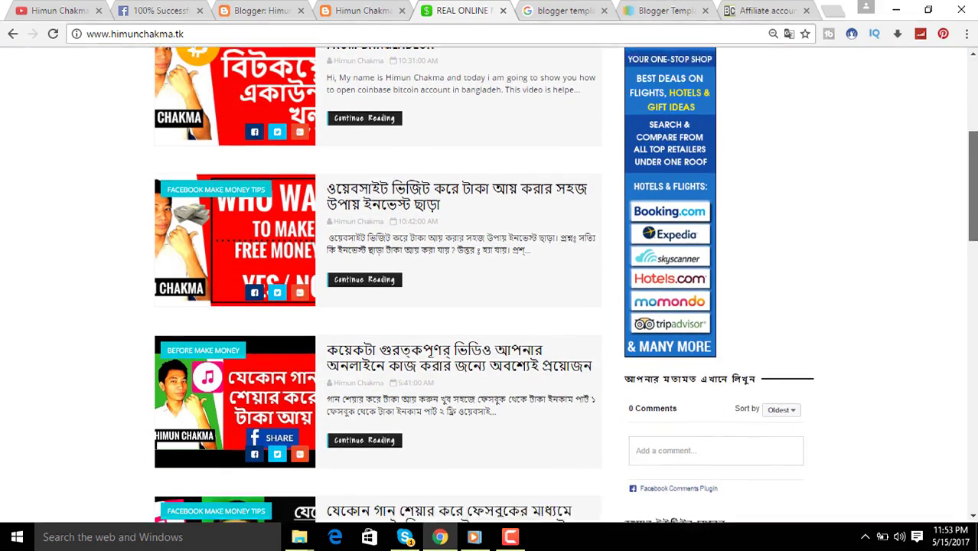
scroll(488, 284, down, 3)
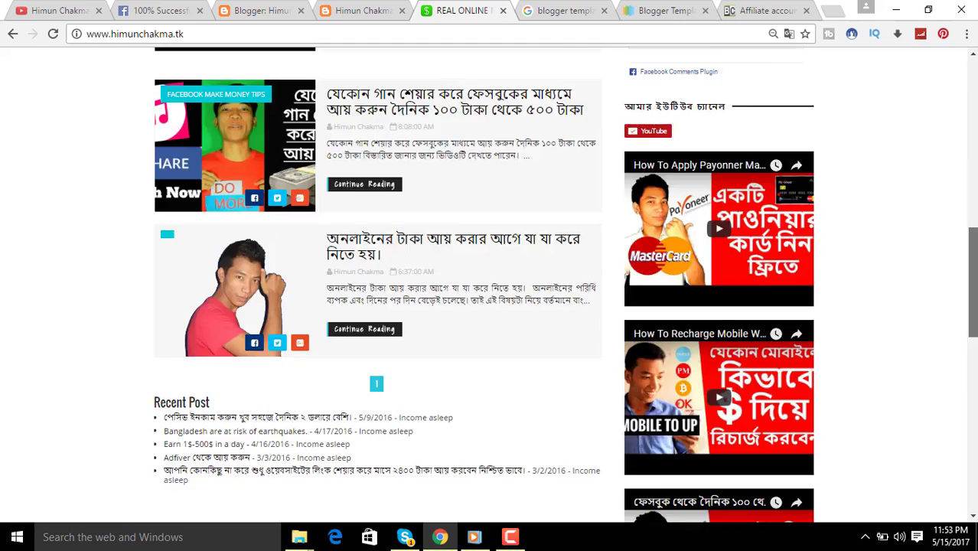
scroll(488, 285, up, 10)
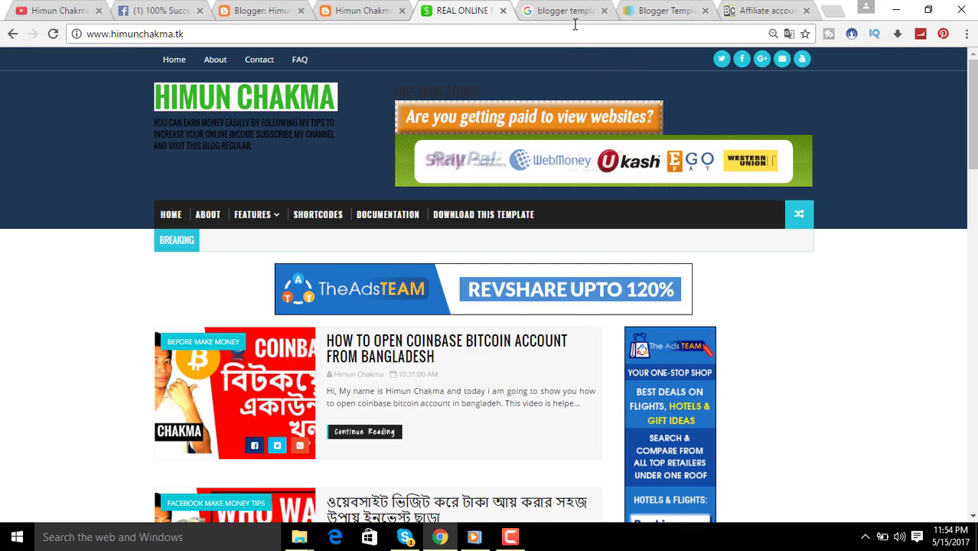
Search Google for "blogger templates" and open the gooyaabitemplates.com result.
click(565, 11)
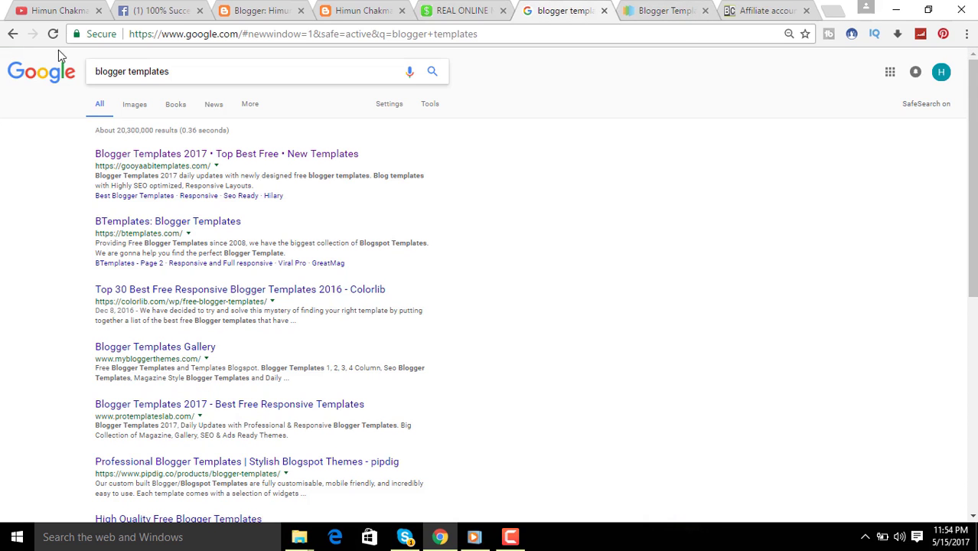
click(11, 34)
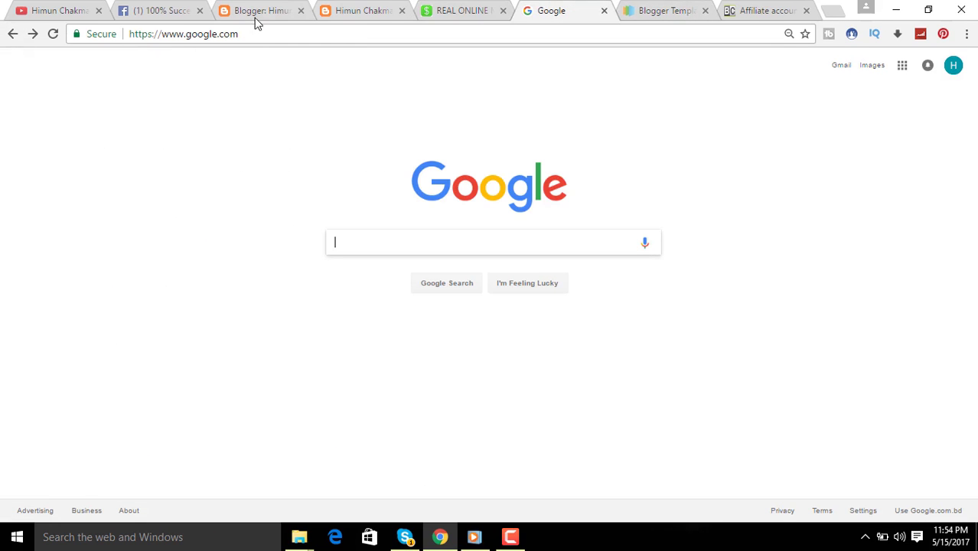
text(bl)
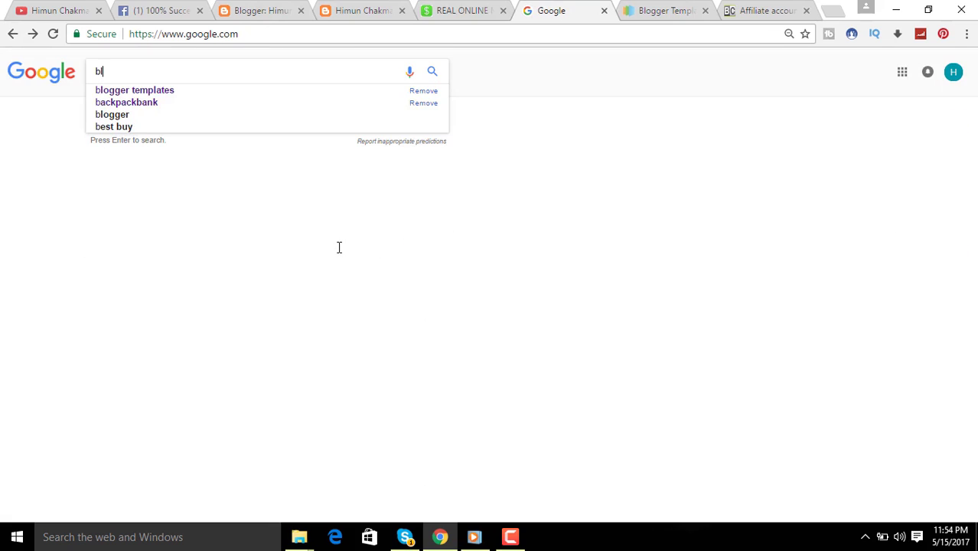
click(152, 92)
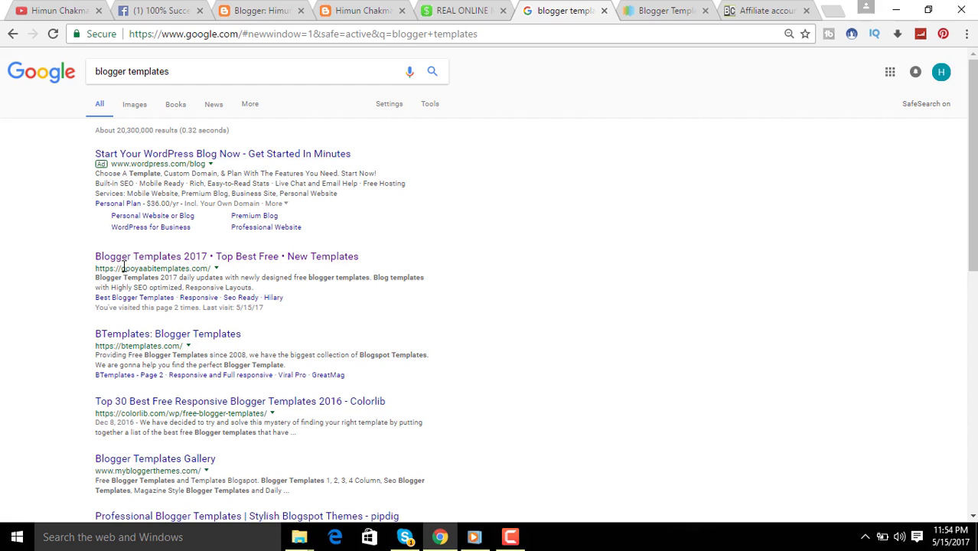
click(201, 260)
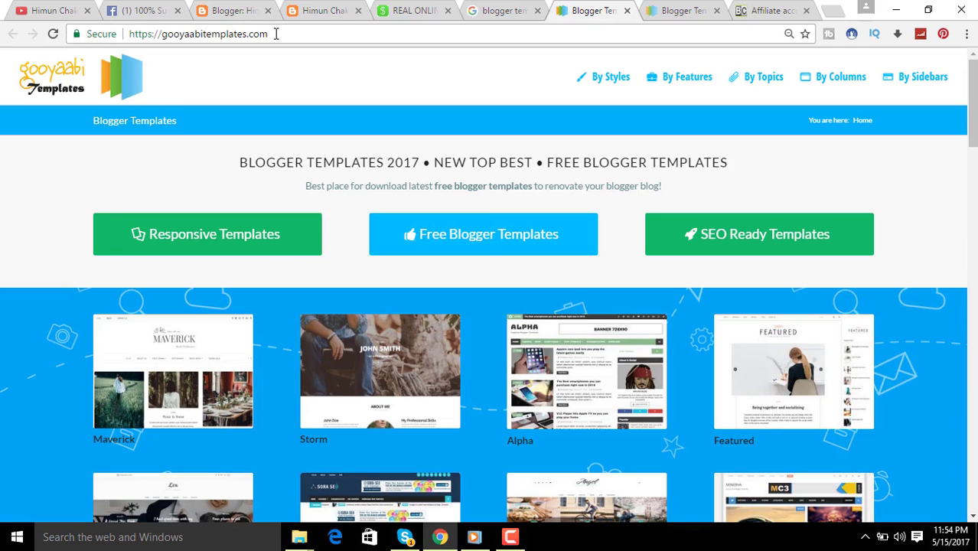
Highlight the gooyaabitemplates.com address and close the duplicate tab of that site.
click(275, 33)
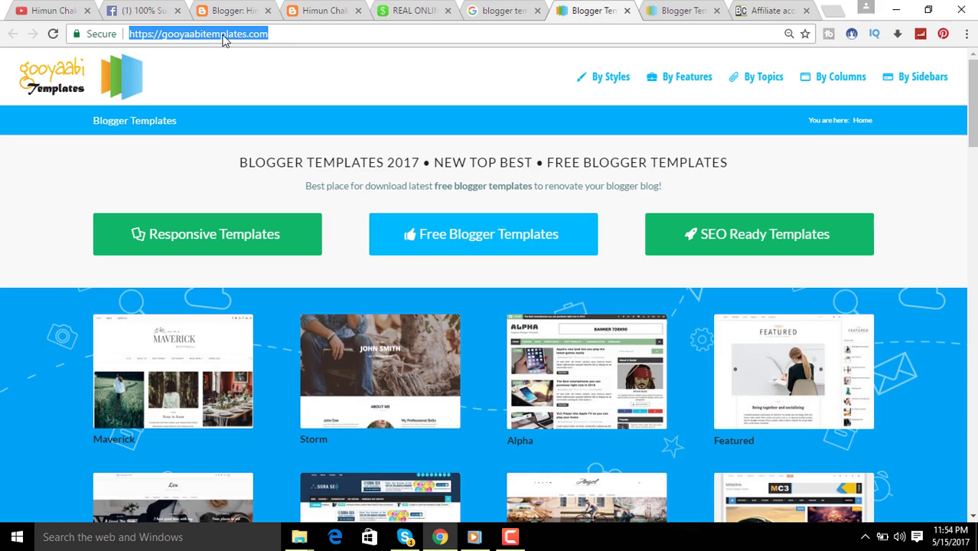
click(277, 33)
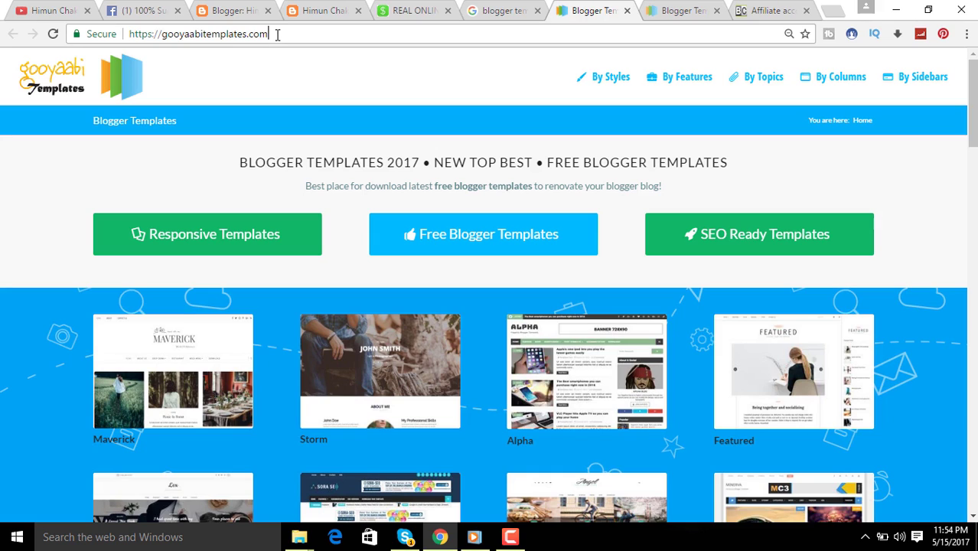
drag(267, 34, 120, 34)
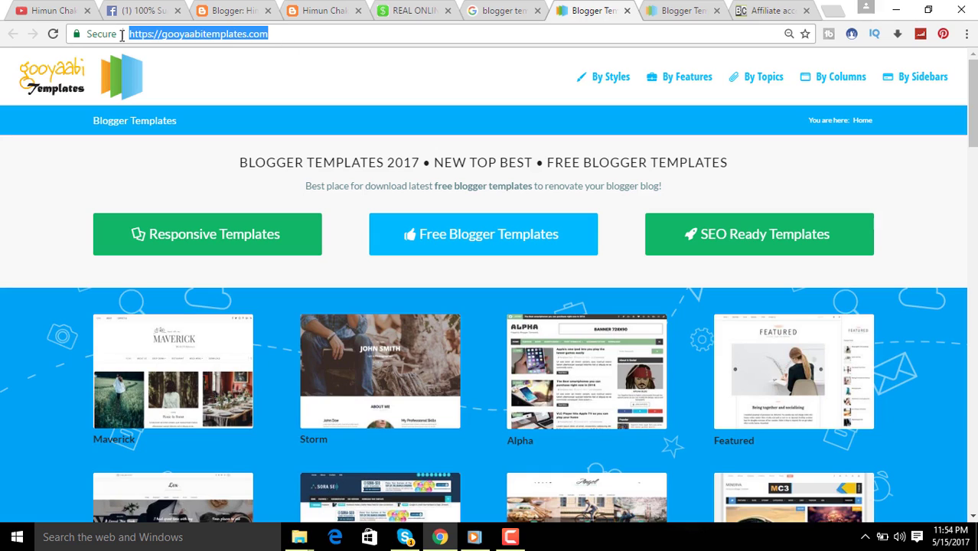
click(42, 180)
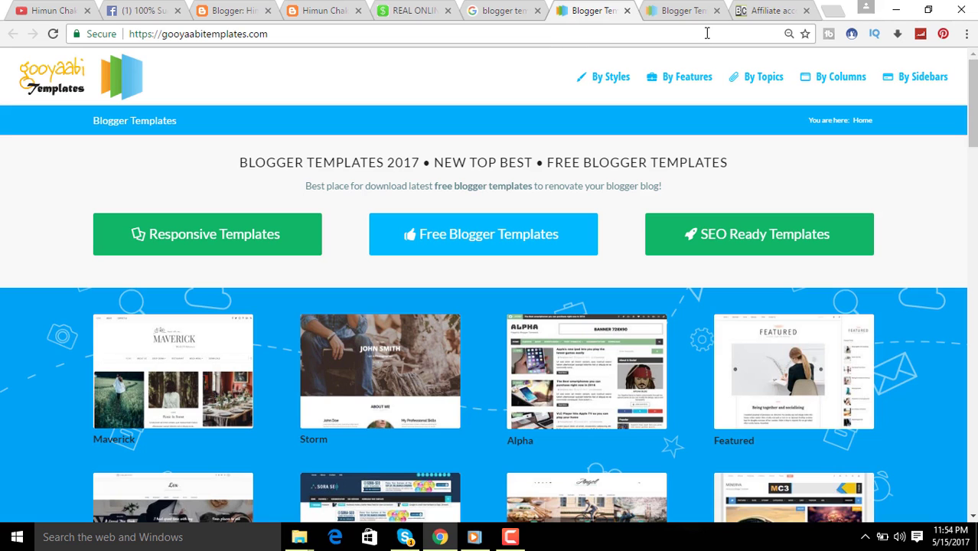
click(717, 11)
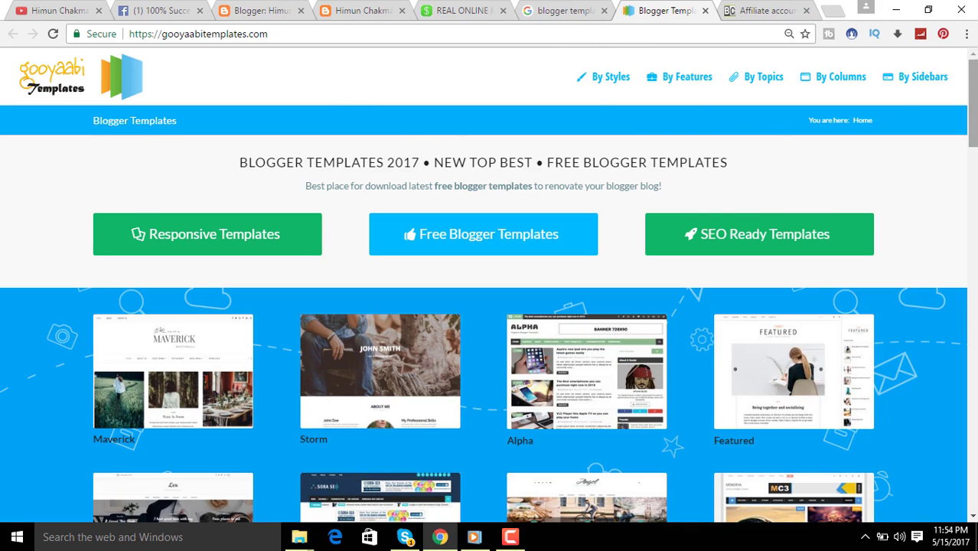
Browse the Blogger template gallery and open the SoraSeo template's page.
scroll(776, 138, down, 4)
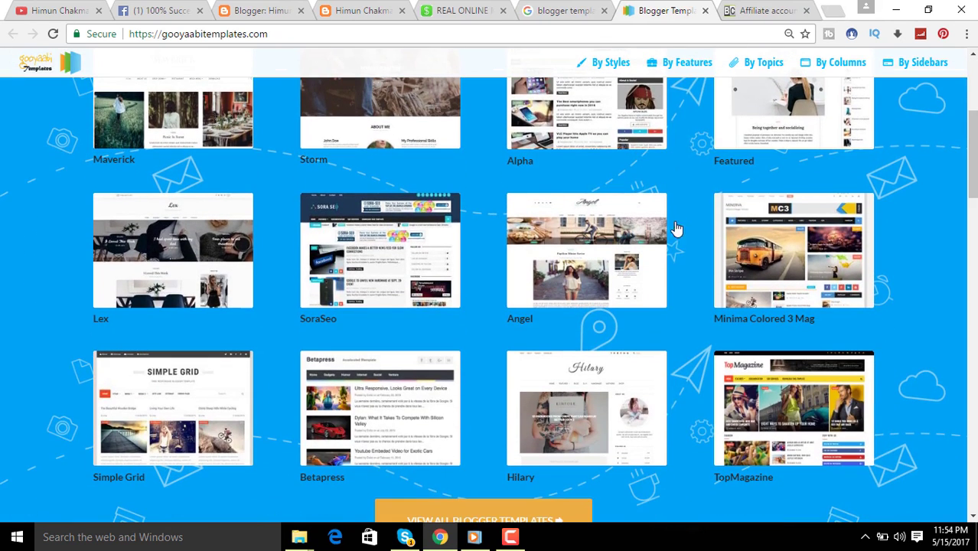
scroll(834, 193, up, 2)
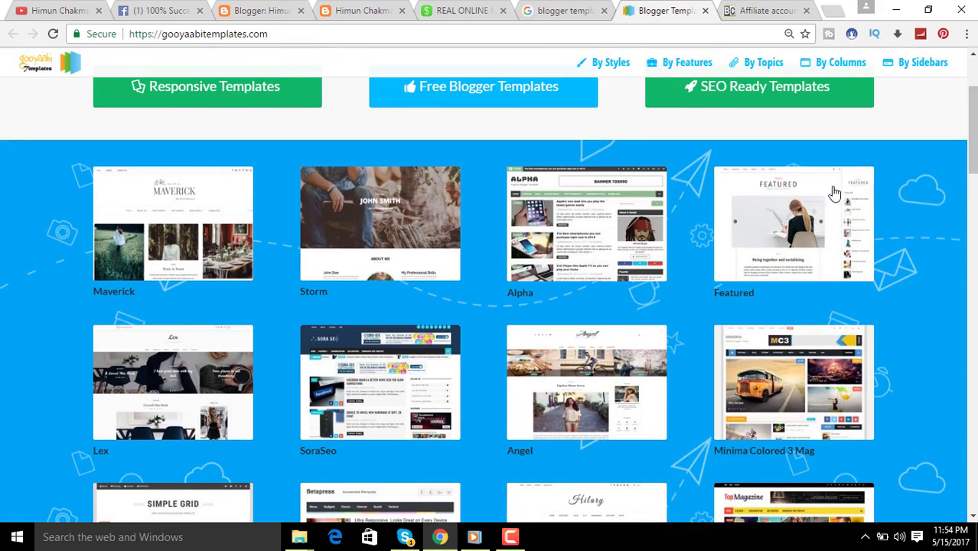
mouse_move(972, 137)
mouse_down()
mouse_move(973, 353)
mouse_move(973, 65)
mouse_move(973, 126)
mouse_up()
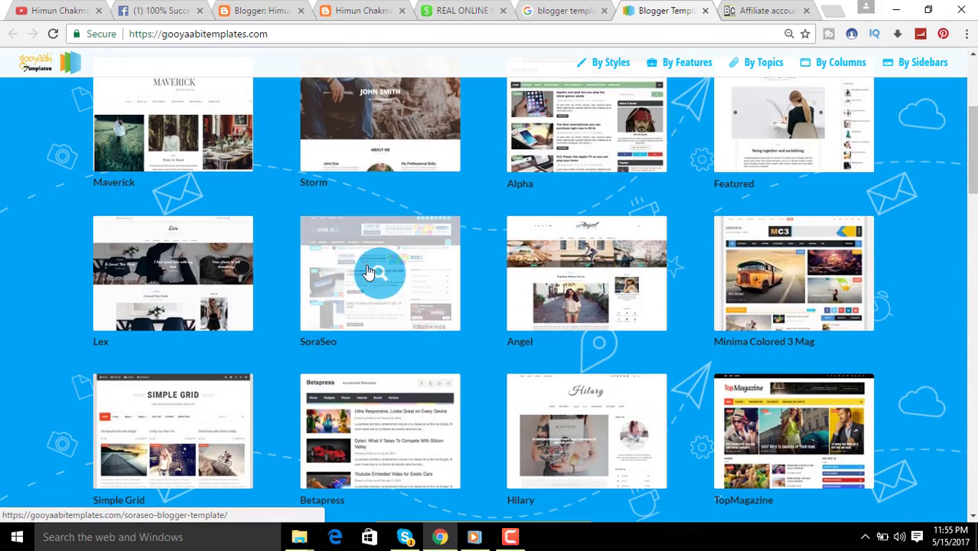
click(324, 280)
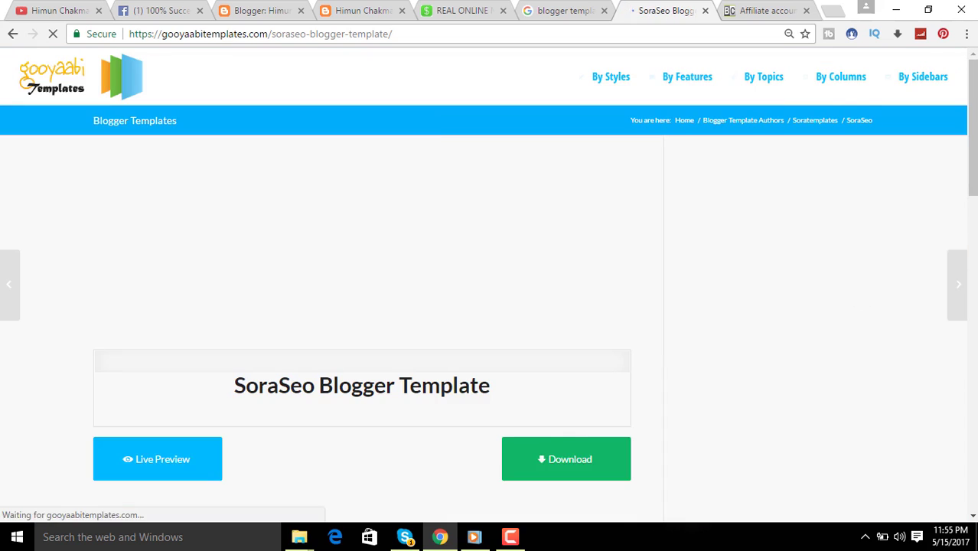
Review the SoraSeo template page from its preview image down to the download option, and minimize the browser.
scroll(489, 306, down, 2)
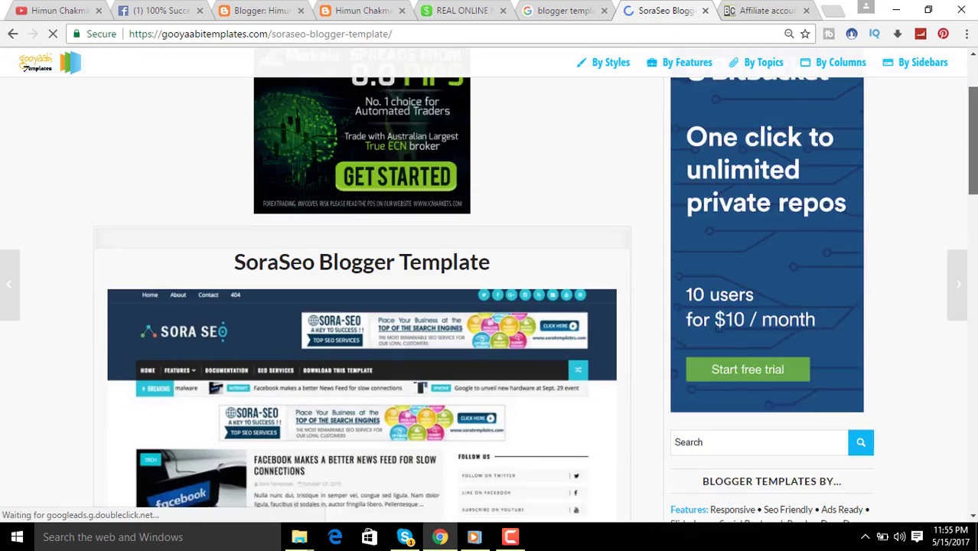
scroll(380, 244, down, 3)
scroll(380, 243, up, 2)
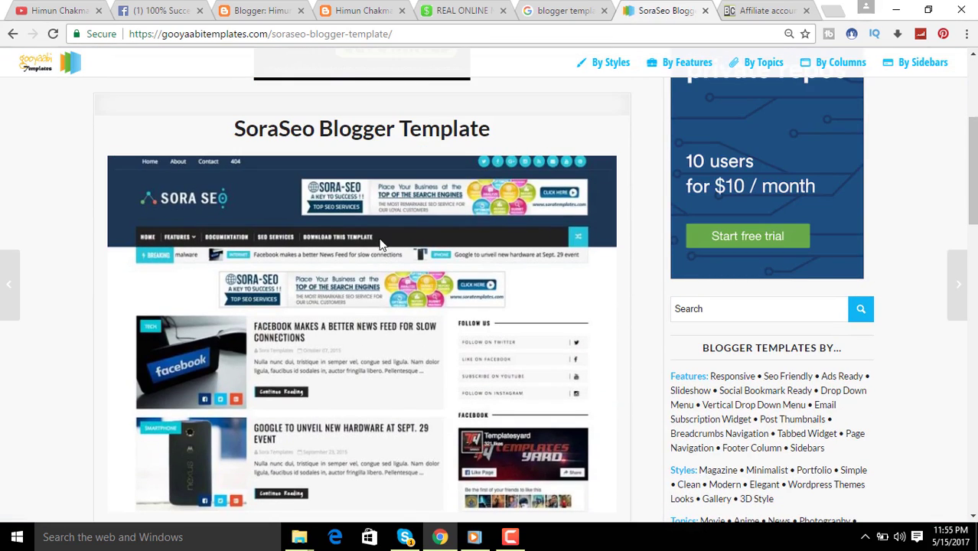
scroll(725, 306, down, 5)
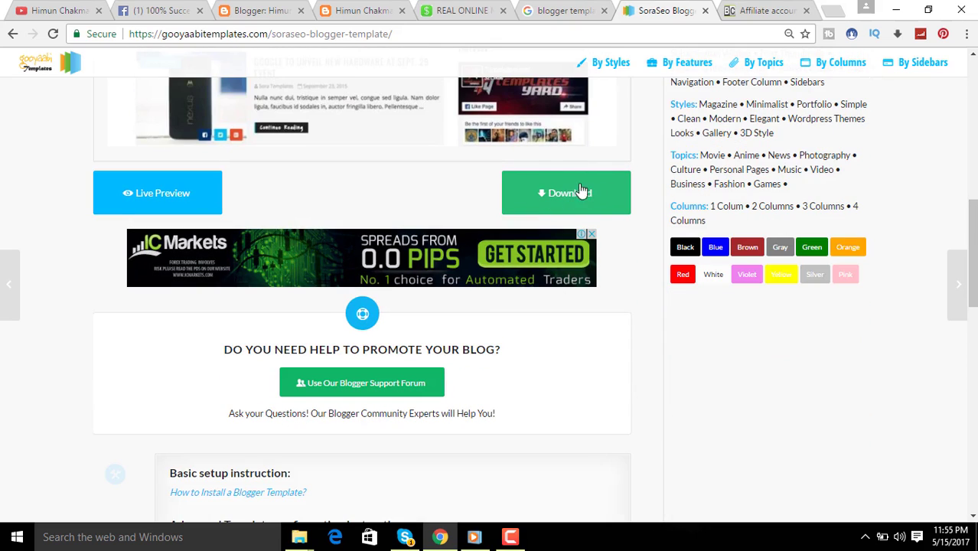
click(896, 10)
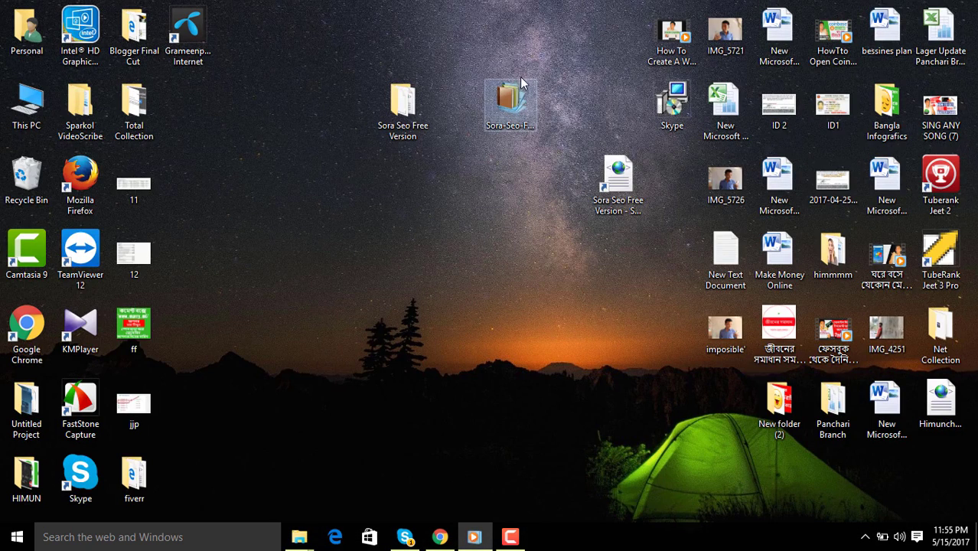
Extract the Sora-Seo-Free-Version archive directly onto the desktop, replacing all existing files.
drag(496, 108, 528, 266)
drag(536, 131, 539, 135)
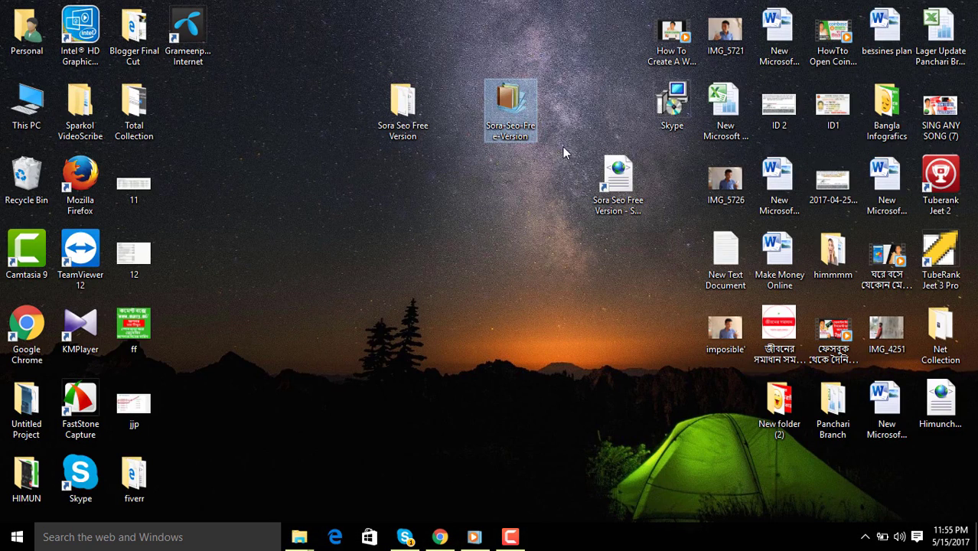
right_click(513, 108)
click(567, 78)
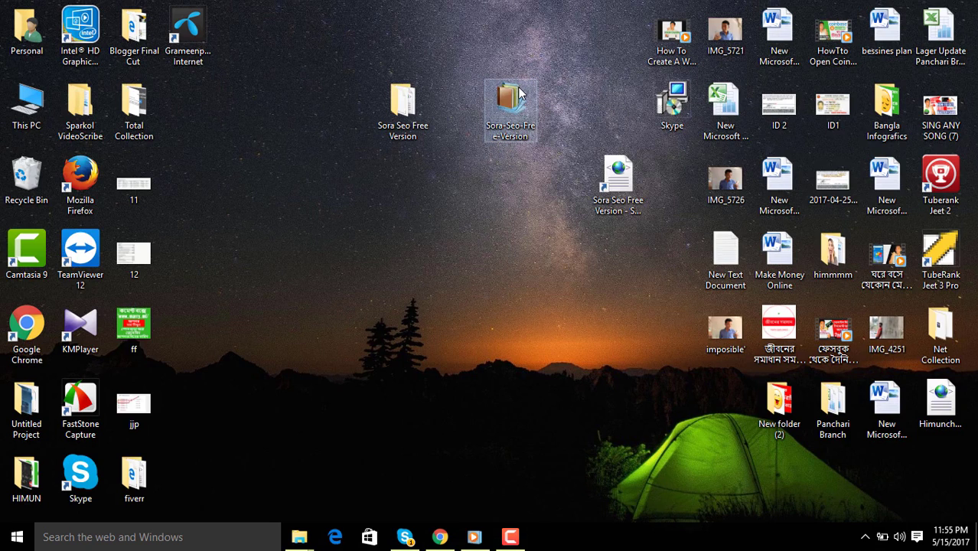
right_click(519, 92)
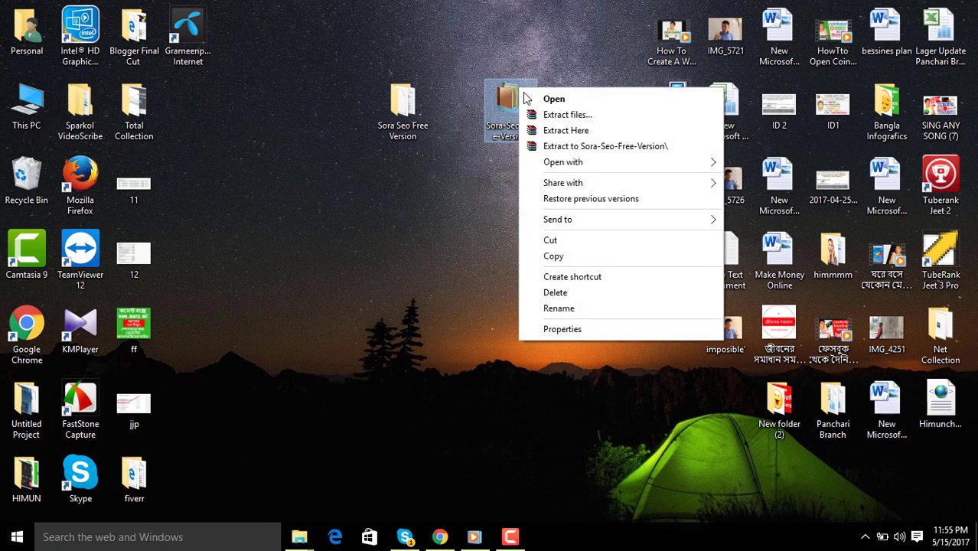
click(596, 132)
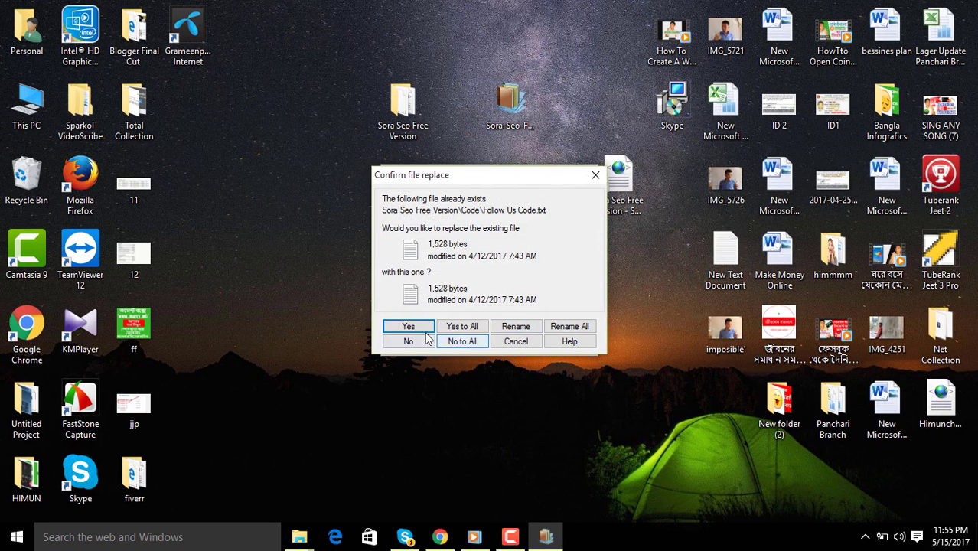
click(456, 328)
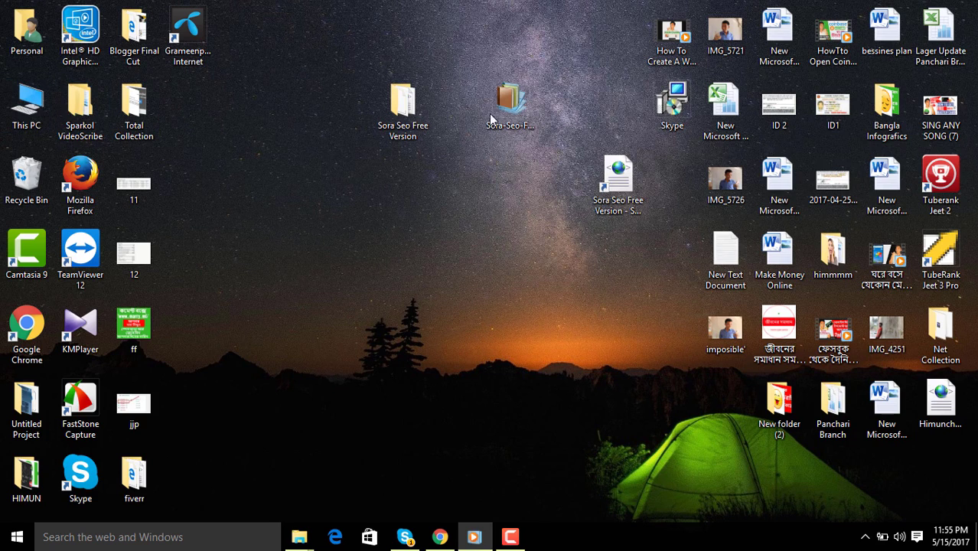
Delete the Sora Seo Free Version folder and extract the Sora-Seo-Free-Version archive onto the desktop again.
drag(403, 103, 26, 176)
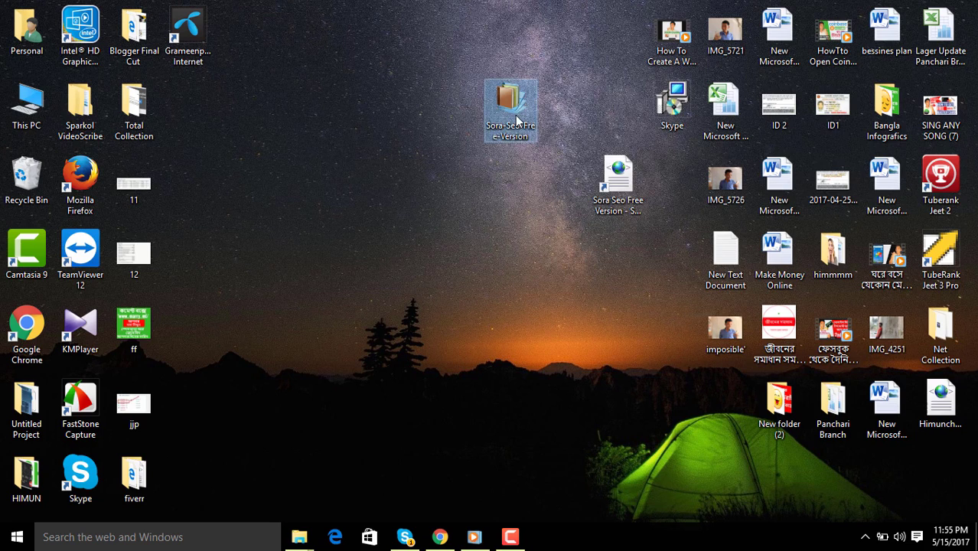
right_click(518, 118)
click(605, 159)
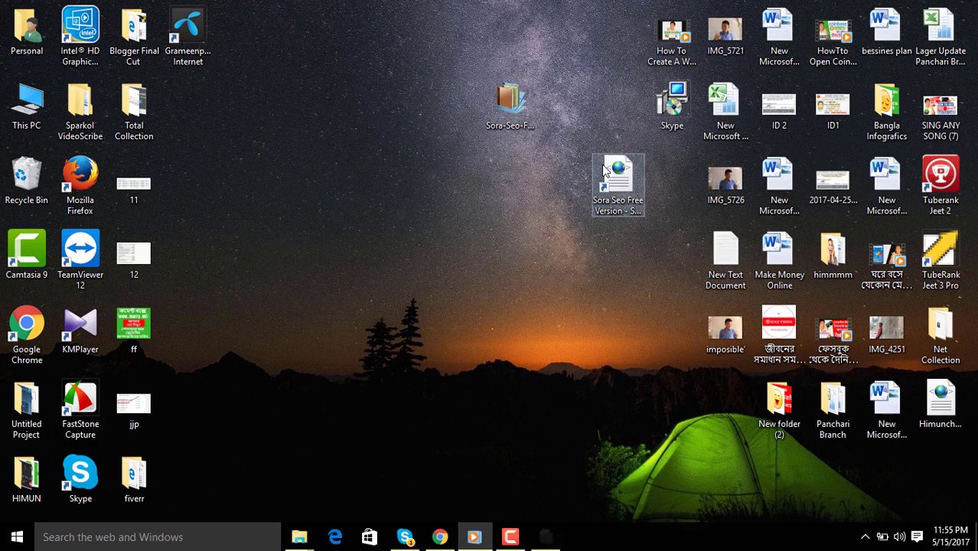
Reposition the extracted Sora Seo Free Version folder below and beside its archive on the desktop, and check its contents.
drag(191, 104, 414, 180)
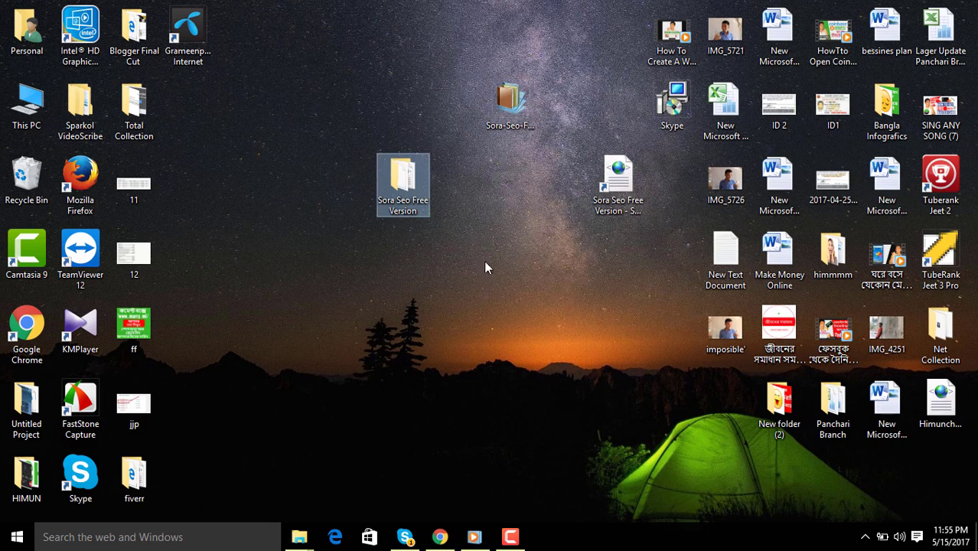
double_click(406, 180)
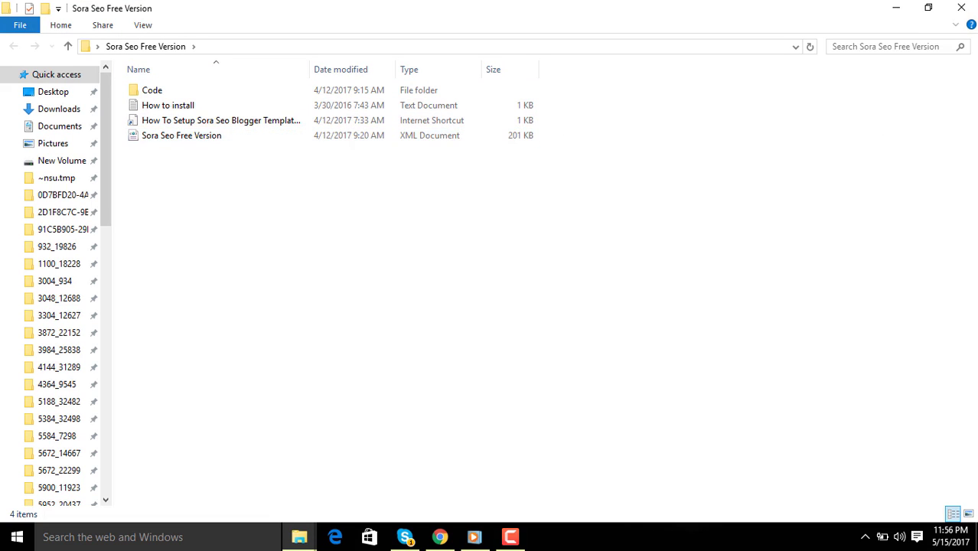
click(898, 9)
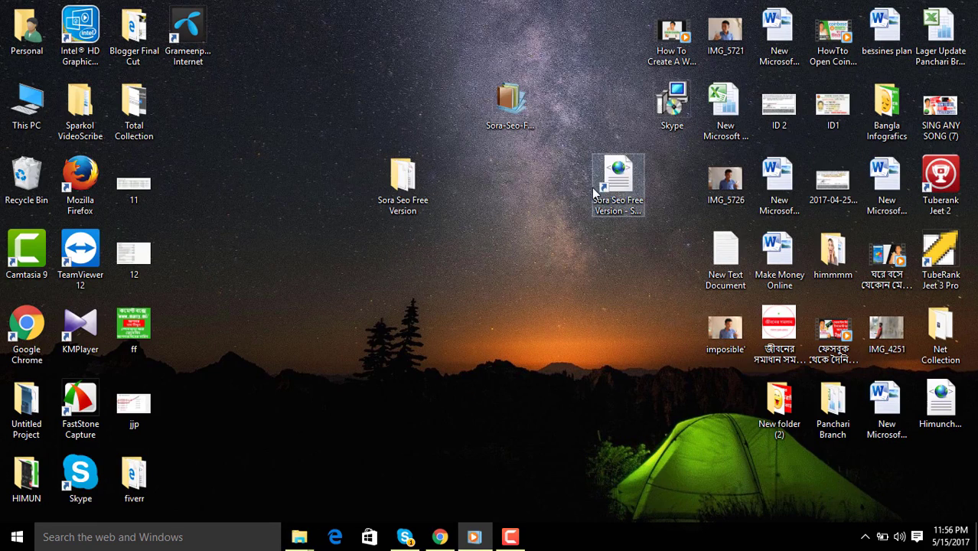
Move the Sora Seo Free Version folder beside the desktop's other folders and its XML shortcut up next to the archive.
drag(426, 179, 219, 96)
drag(634, 182, 364, 107)
click(397, 220)
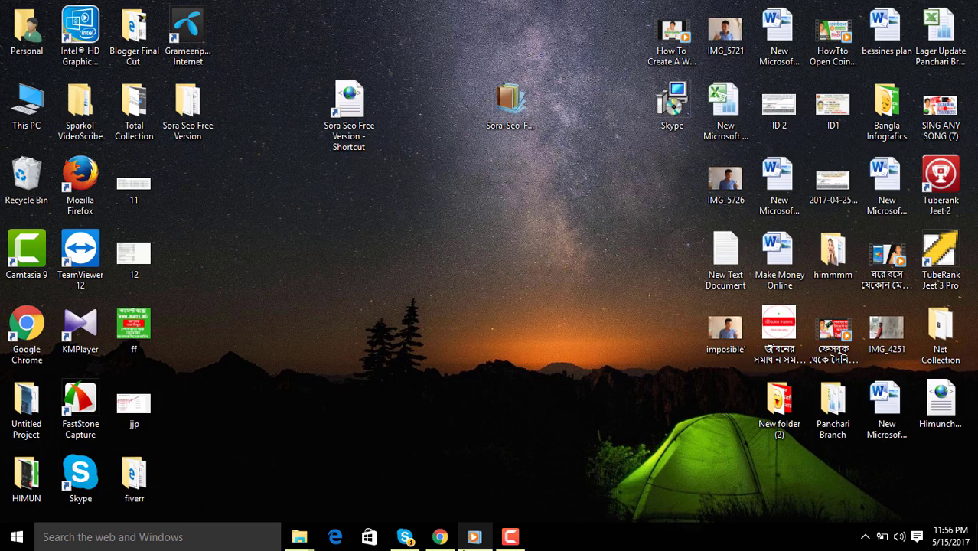
Switch to Chrome and open the Backup / Restore dialog for the blog's theme in Blogger.
click(440, 537)
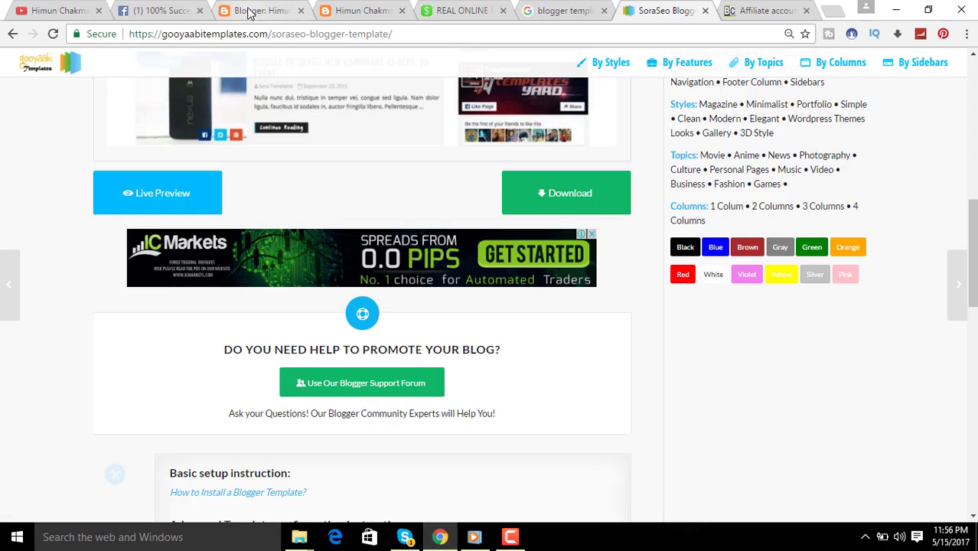
click(328, 11)
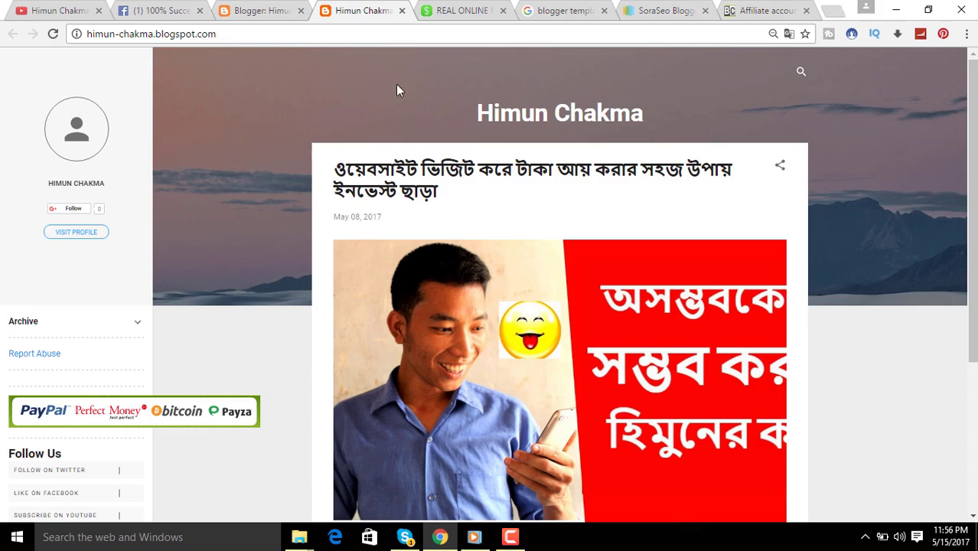
click(239, 11)
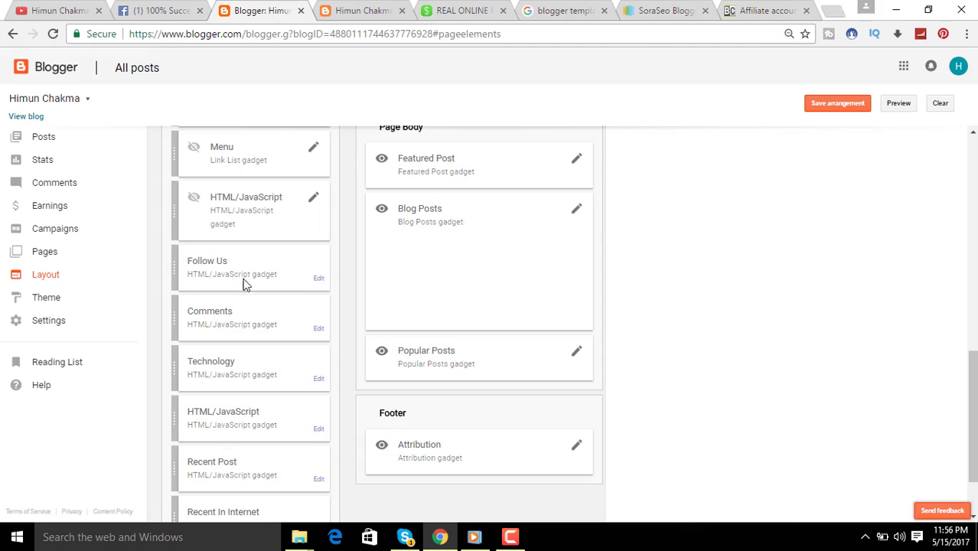
click(58, 302)
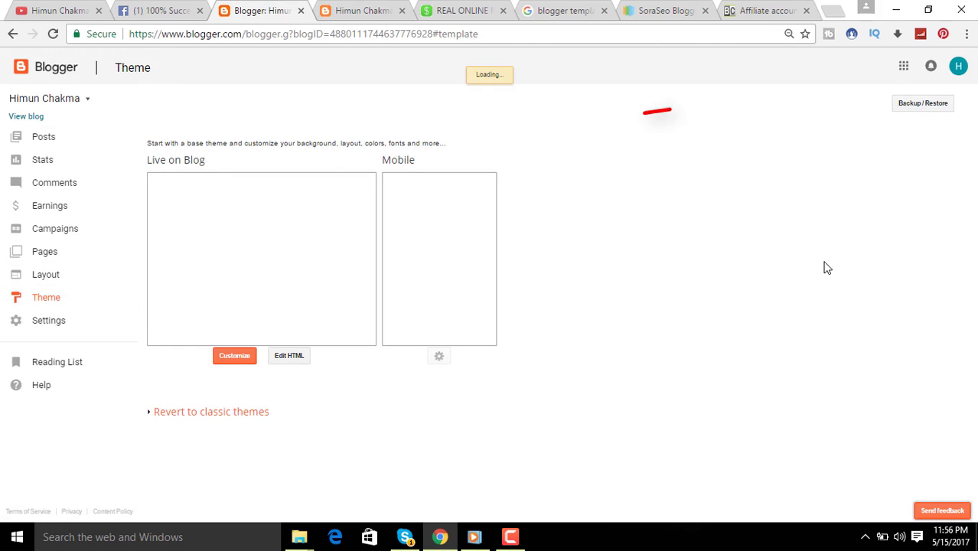
click(928, 107)
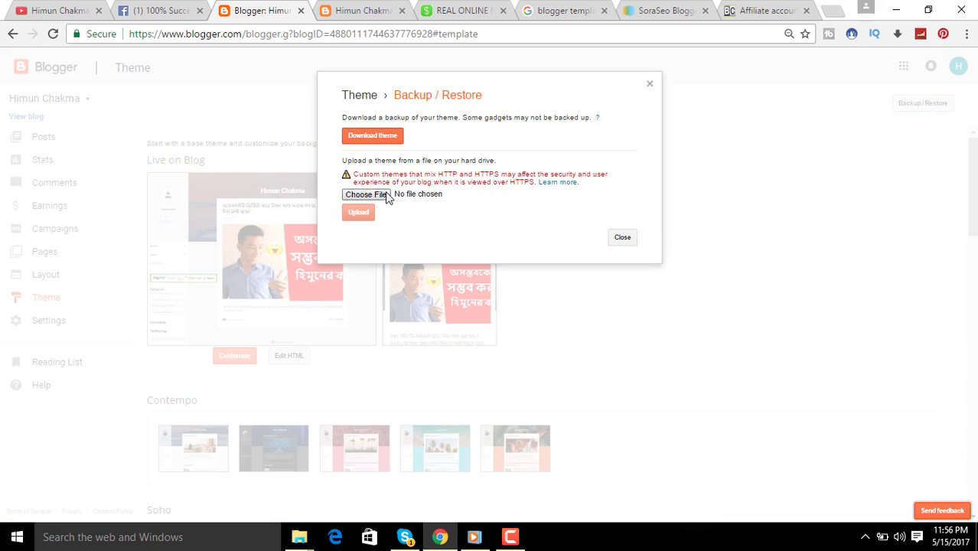
Choose the Sora Seo Free Version - Shortcut file from the Desktop and upload it as the blog's theme.
click(365, 195)
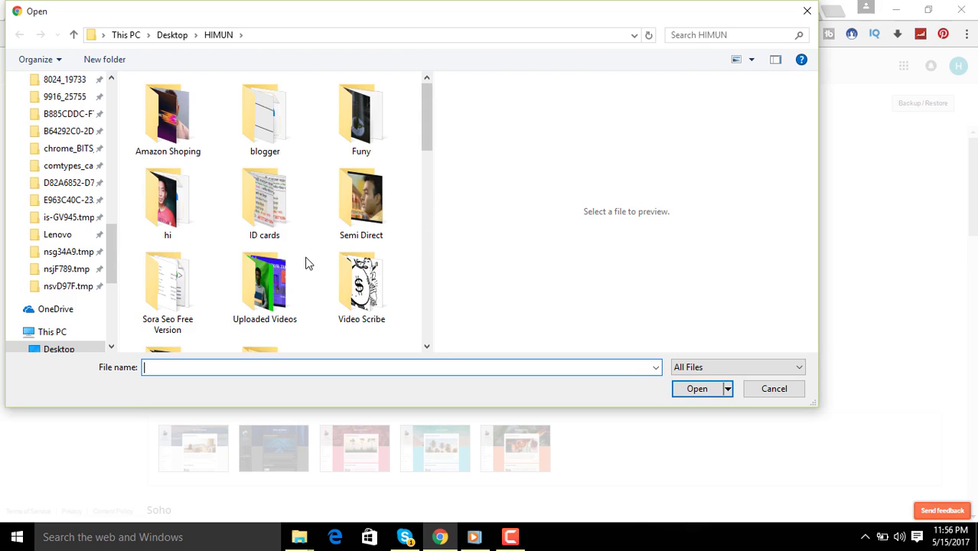
drag(426, 115, 426, 273)
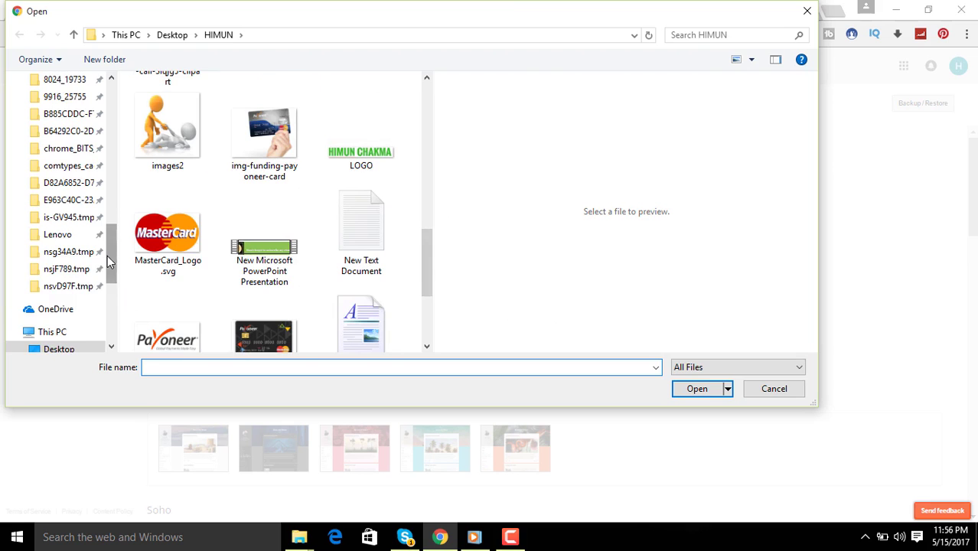
scroll(107, 255, down, 1)
click(70, 299)
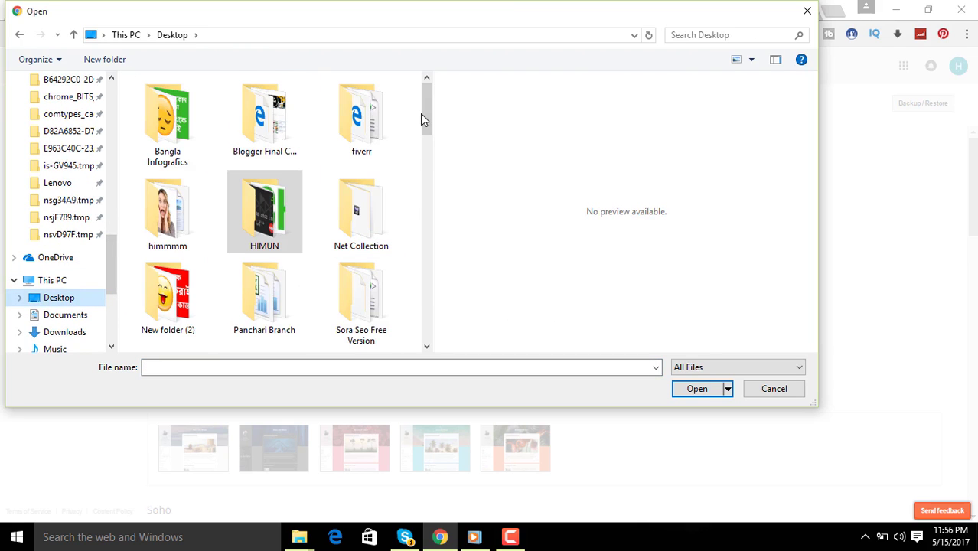
drag(424, 112, 426, 283)
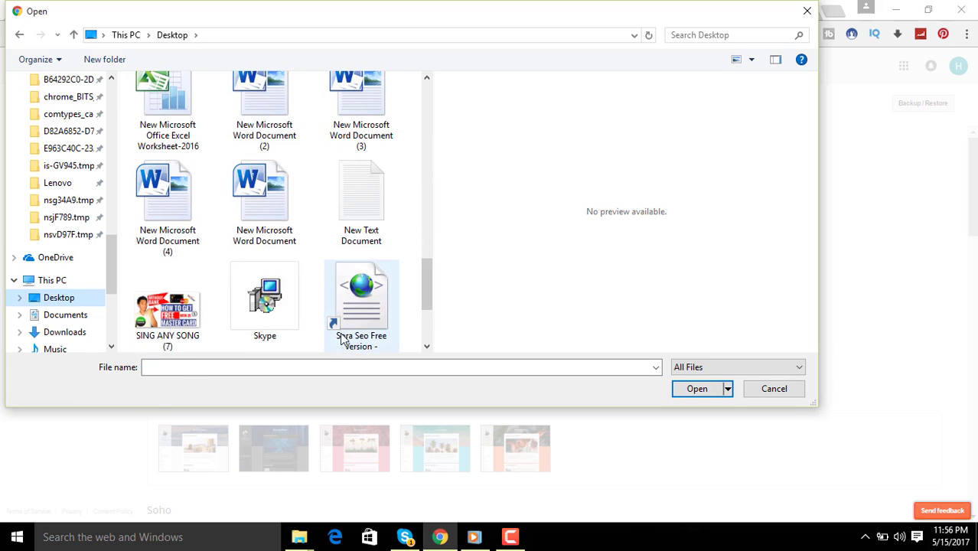
drag(428, 287, 430, 302)
click(371, 233)
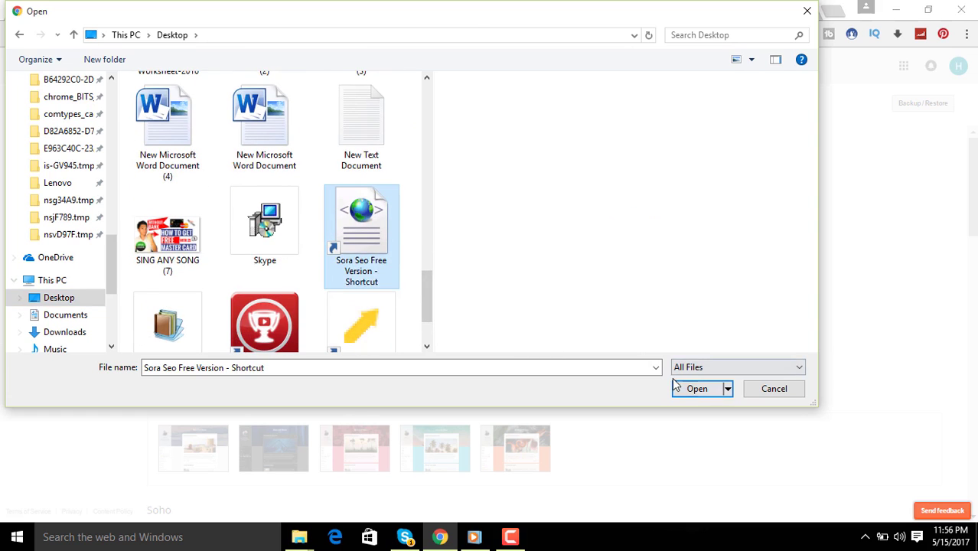
click(697, 389)
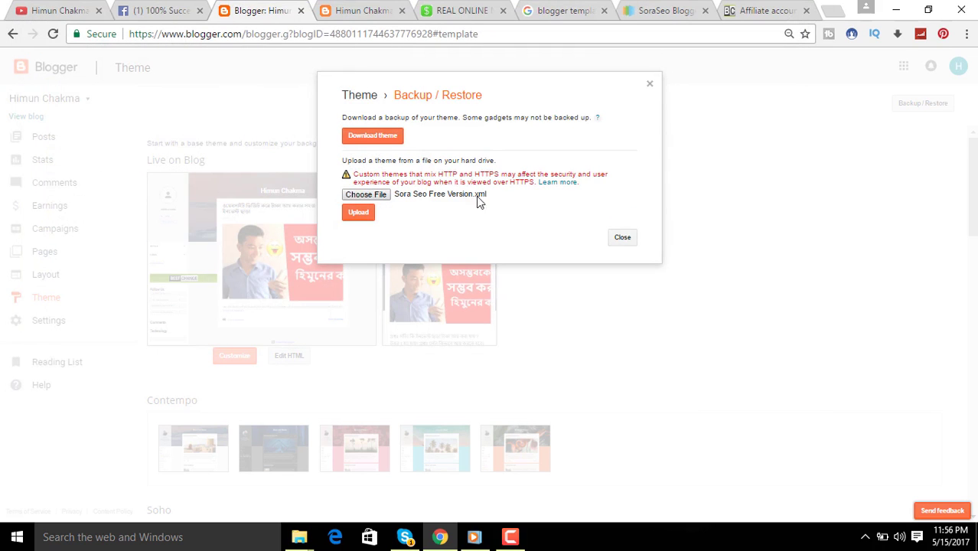
click(358, 215)
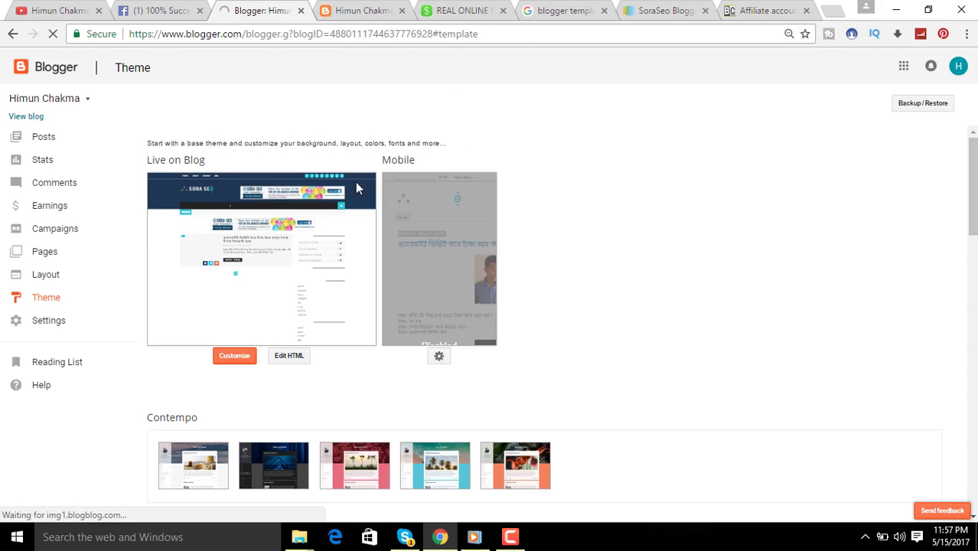
Reload the blog to view the uploaded theme and compare it with the finished REAL ONLINE site.
click(355, 21)
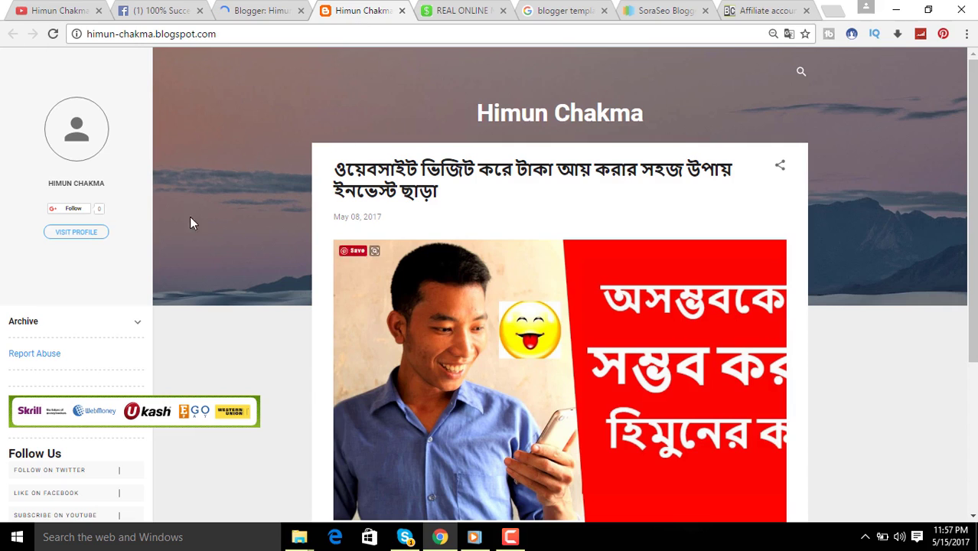
click(53, 34)
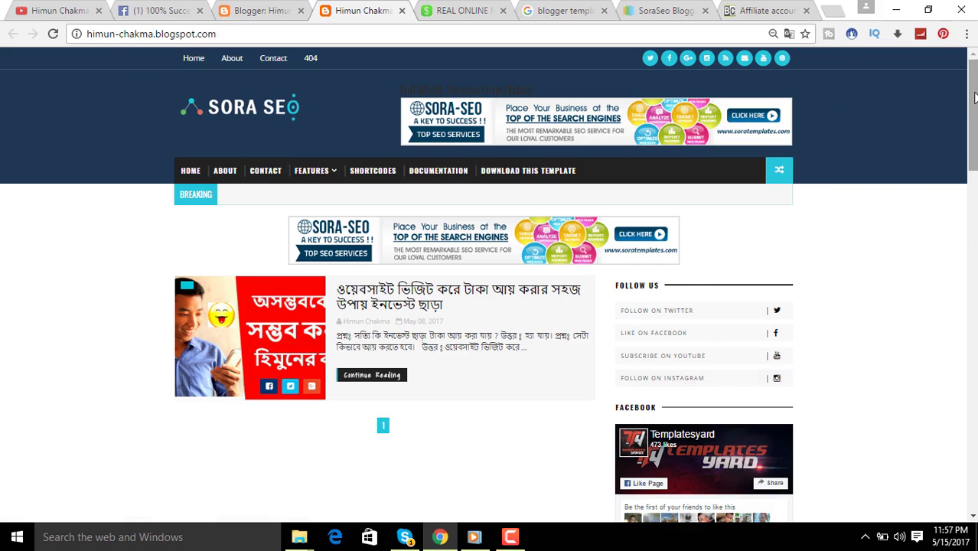
click(458, 11)
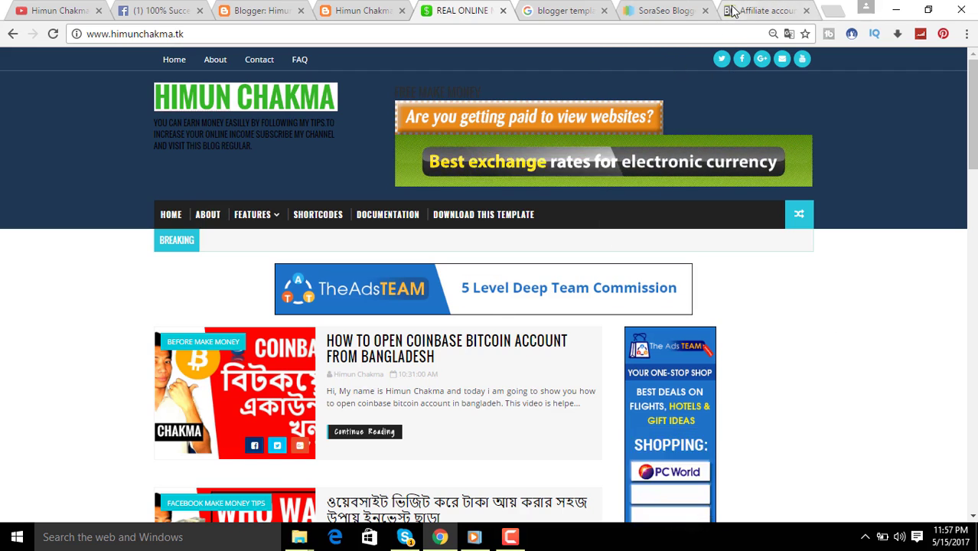
Review the BestChange affiliate account page and the uploaded videos on the YouTube channel.
click(757, 11)
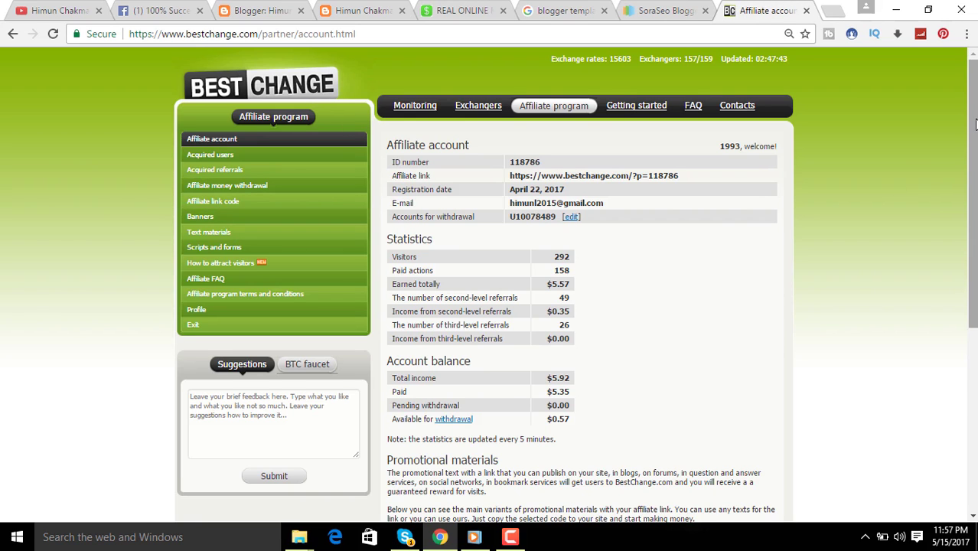
scroll(972, 191, down, 1)
scroll(972, 192, up, 1)
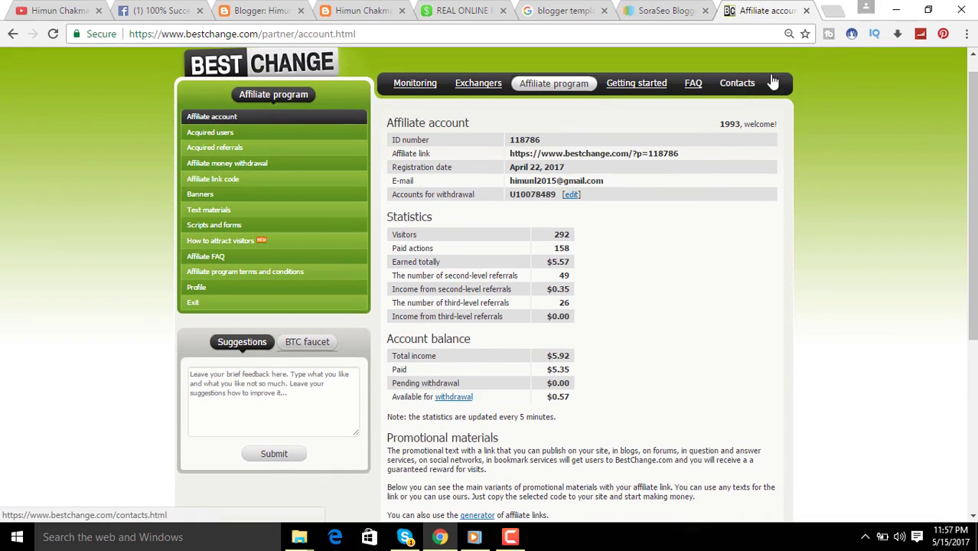
click(61, 10)
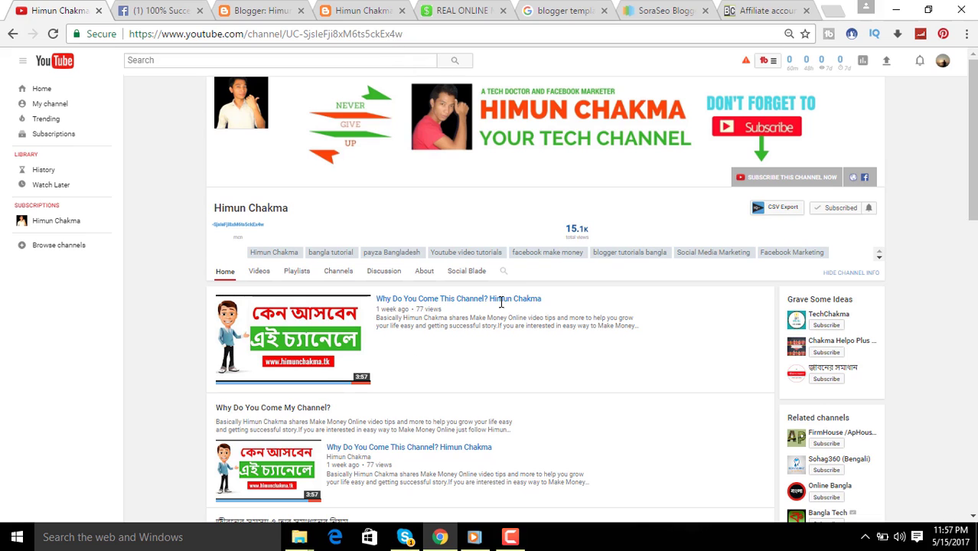
click(259, 271)
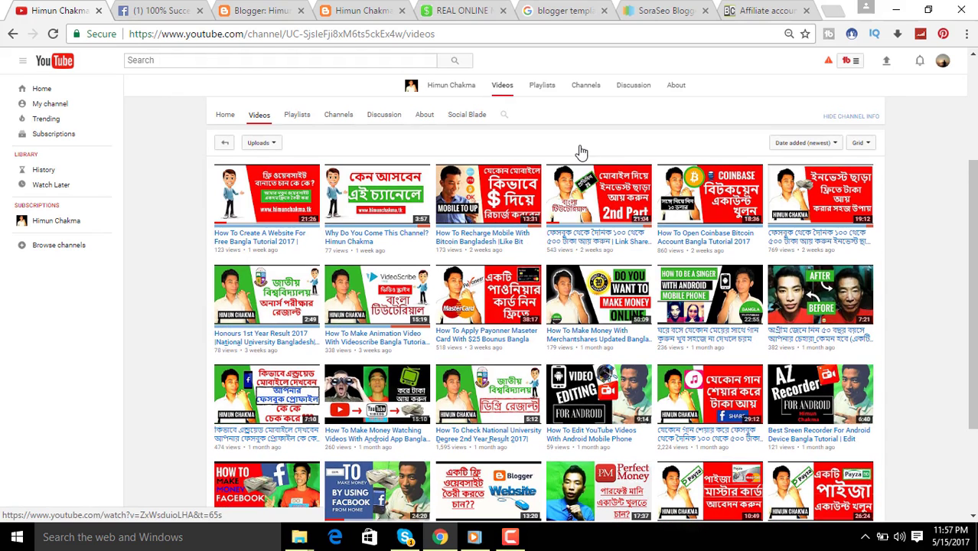
click(771, 9)
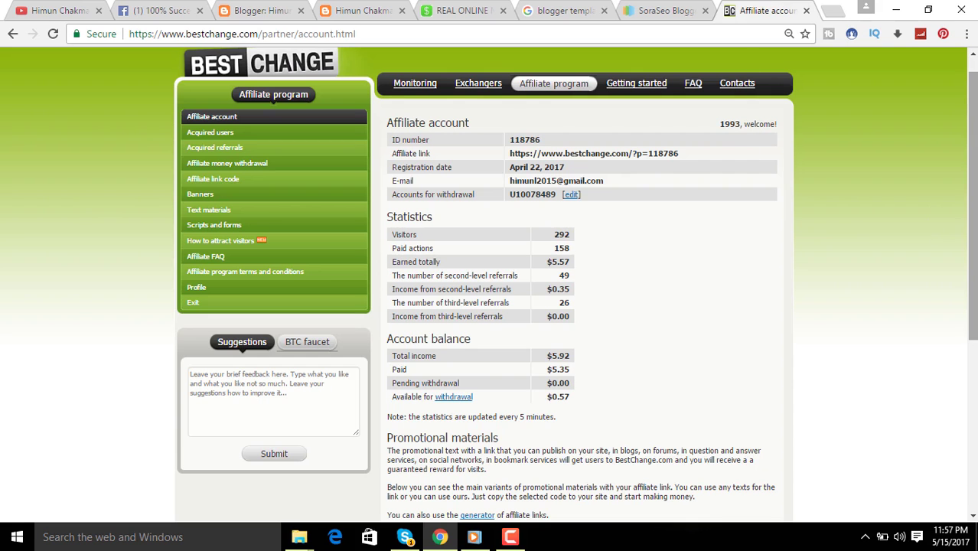
scroll(582, 153, down, 1)
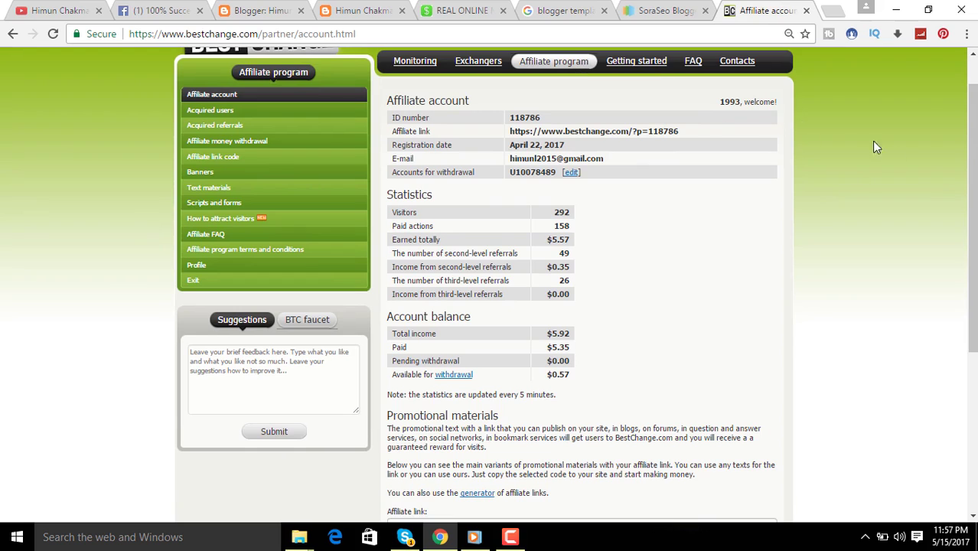
scroll(971, 153, up, 1)
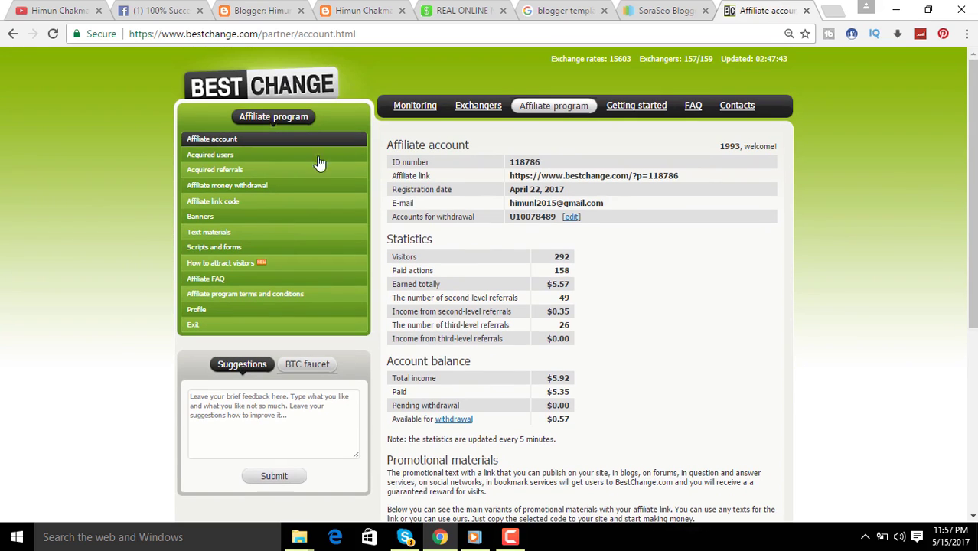
Cut the HTML code of the 468x60 "Find the best exchange rate with one click" banner from BestChange's affiliate banners.
click(217, 219)
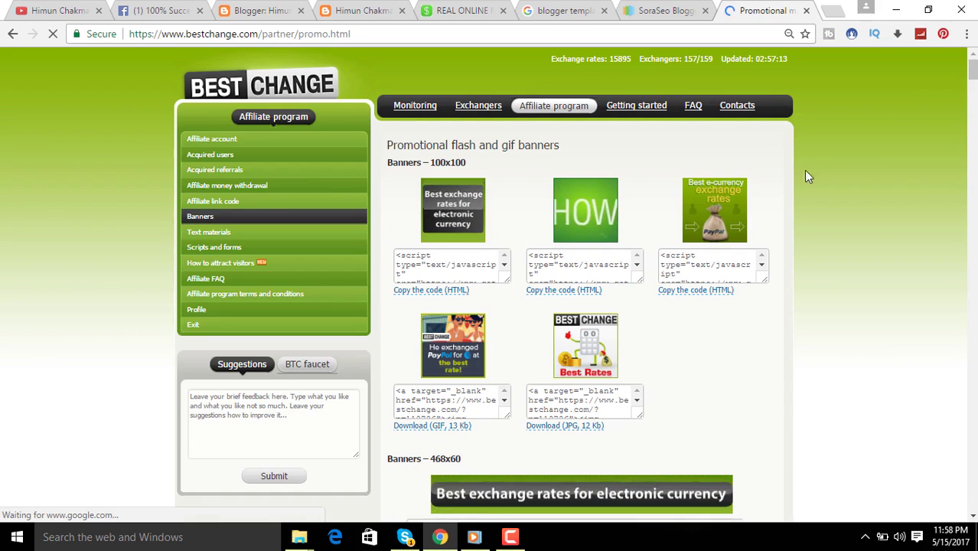
drag(972, 69, 972, 130)
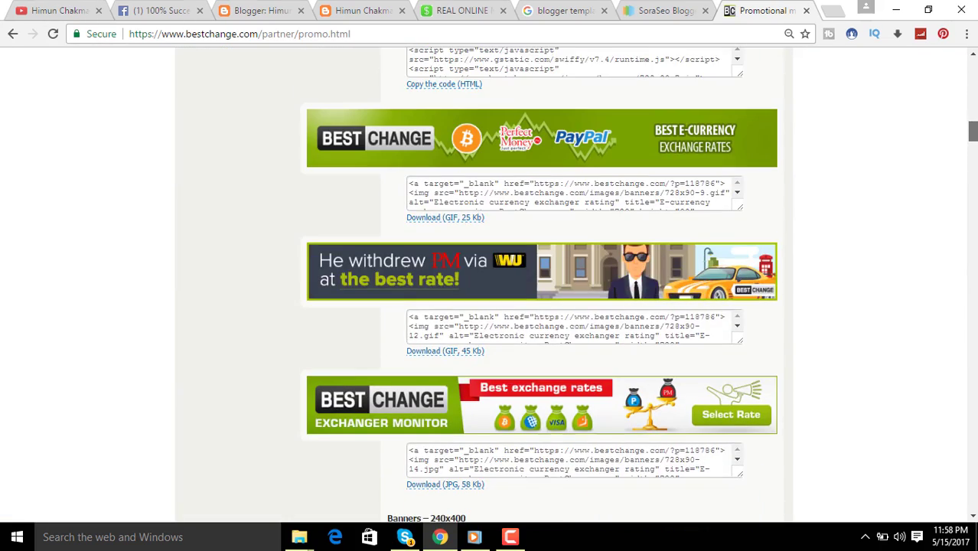
scroll(761, 257, down, 1)
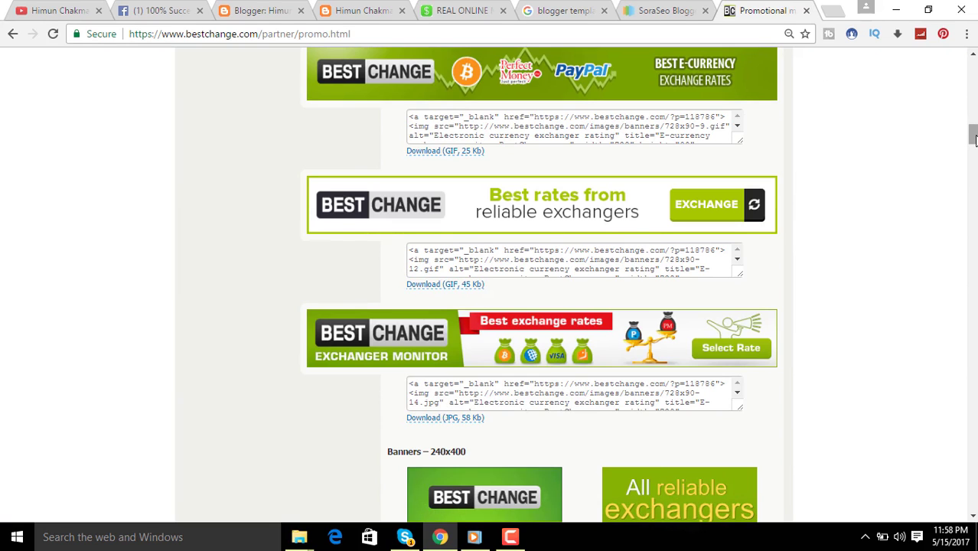
scroll(972, 127, up, 2)
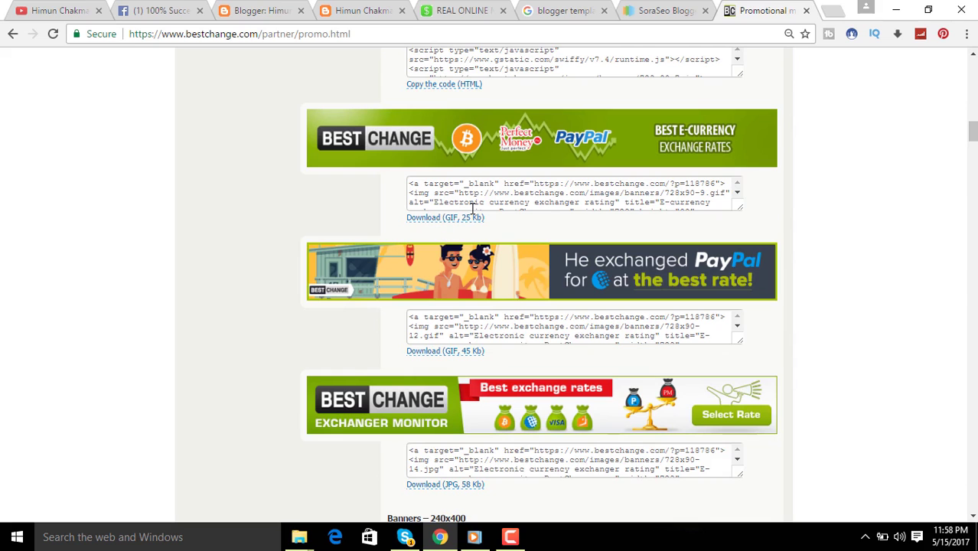
scroll(972, 138, up, 8)
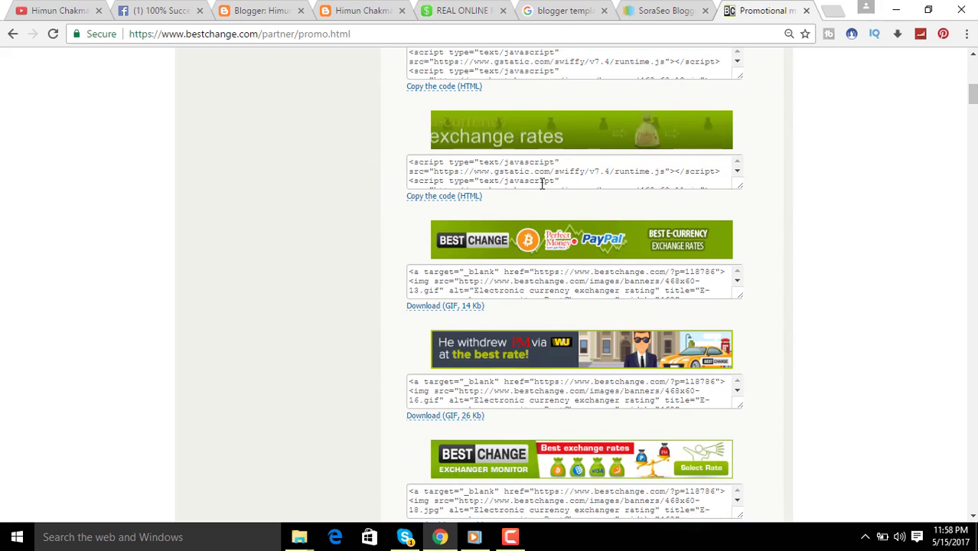
click(449, 199)
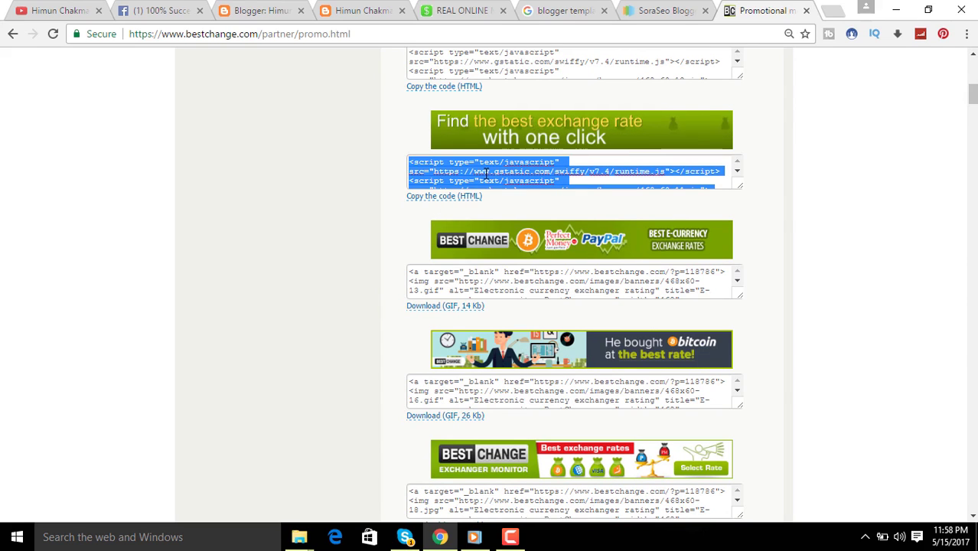
right_click(486, 174)
click(518, 184)
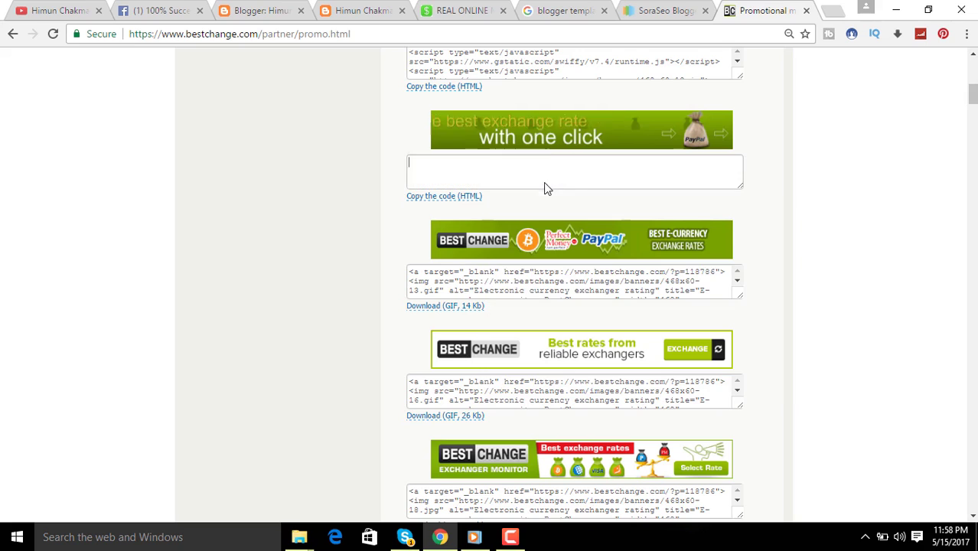
Open the blog's Layout page in Blogger and open the HEADERRIGHT Full-Width Version widget for editing.
click(268, 10)
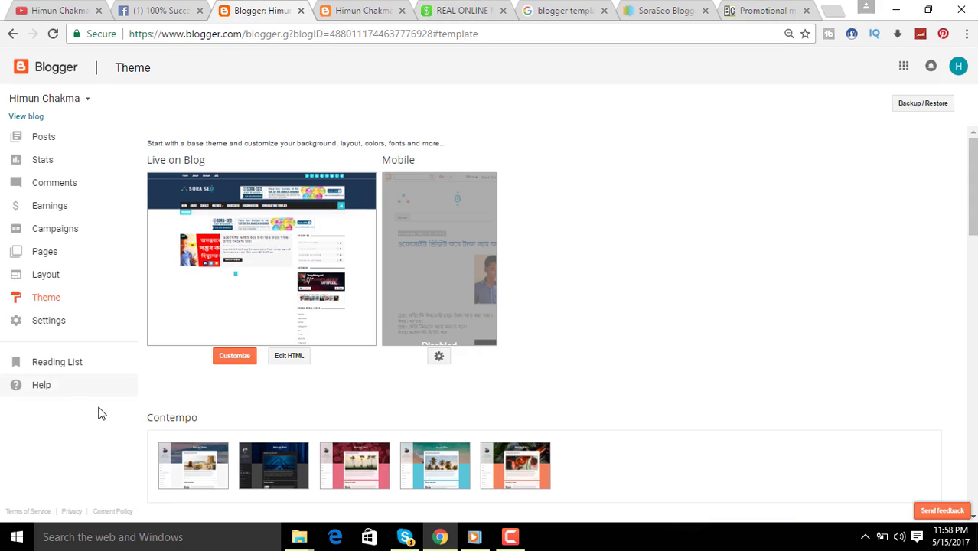
click(54, 278)
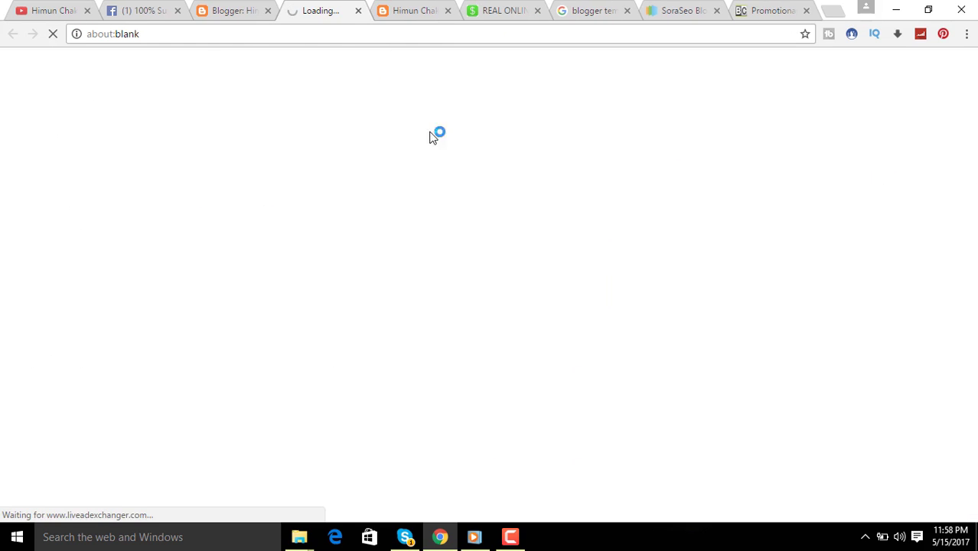
click(345, 10)
scroll(932, 164, down, 3)
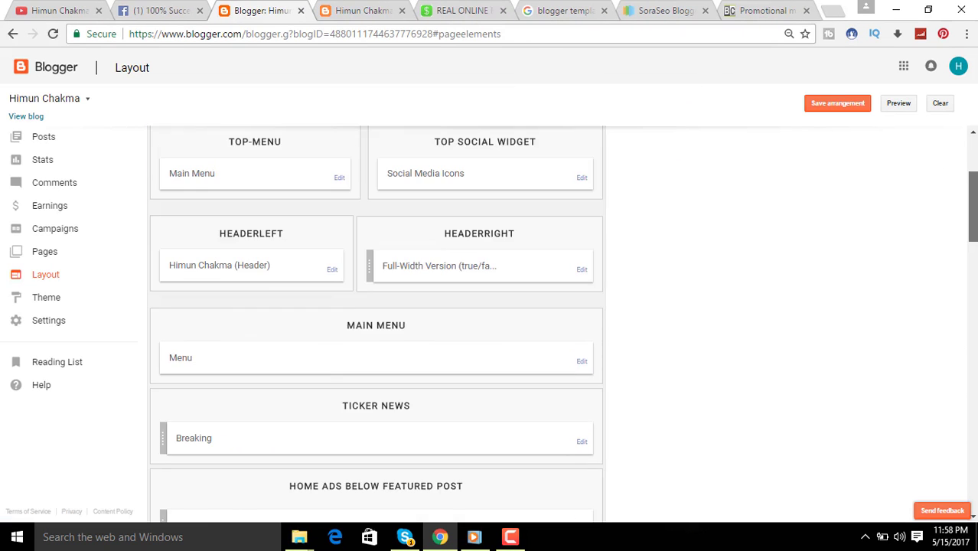
scroll(933, 164, up, 3)
scroll(974, 184, down, 2)
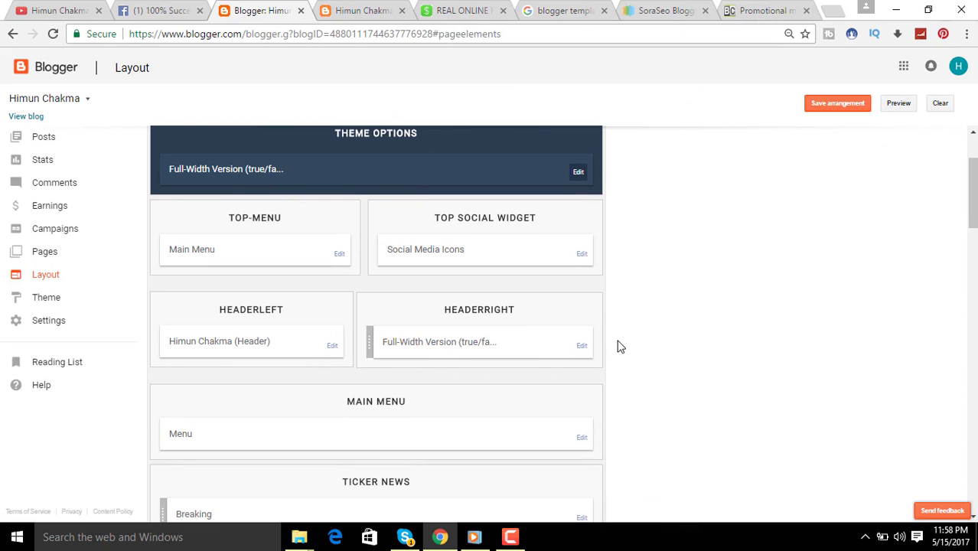
click(582, 345)
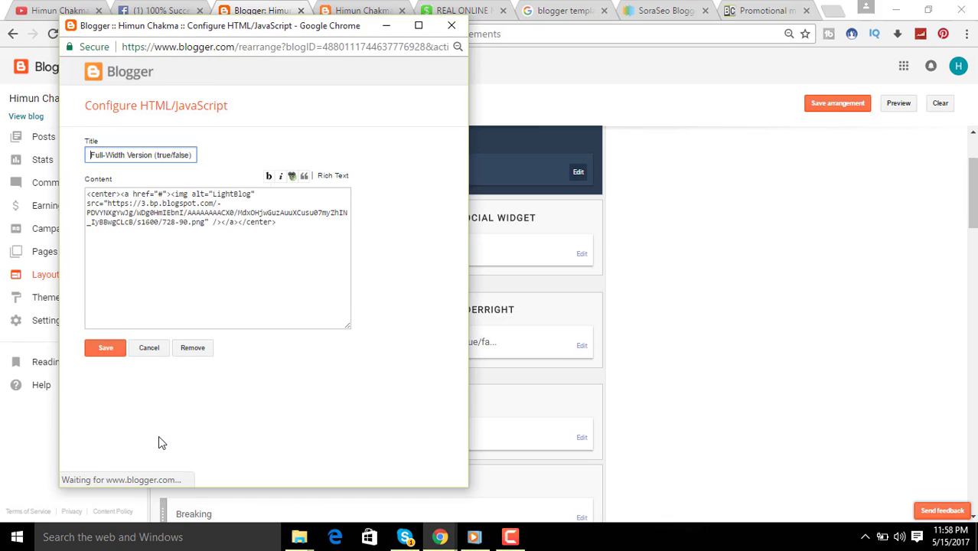
Compare the header banner on the blog with the header banners on the finished REAL ONLINE site.
click(459, 10)
click(358, 10)
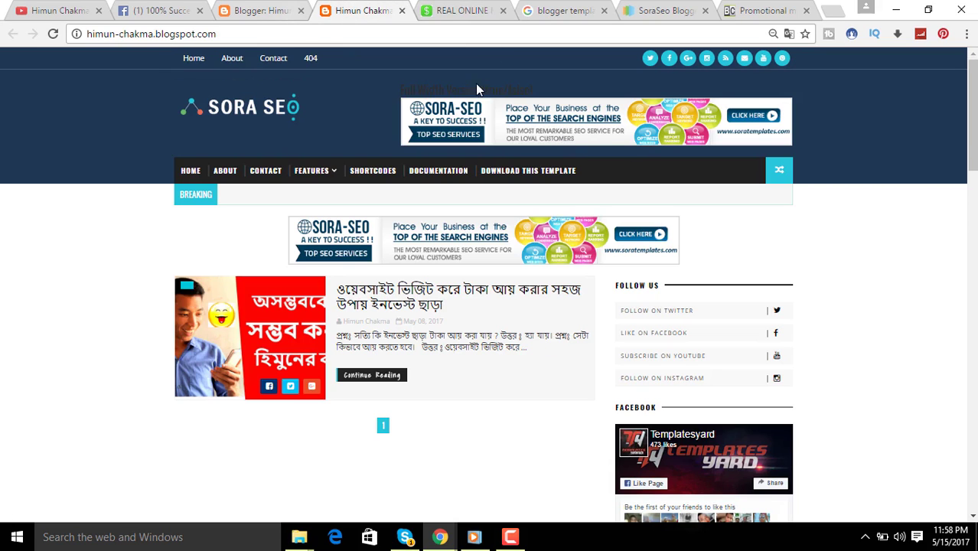
click(469, 19)
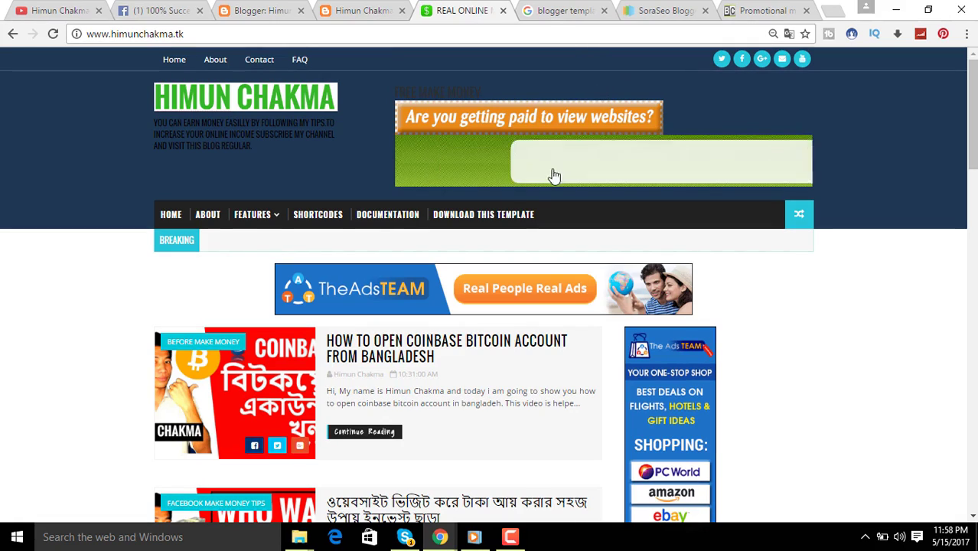
click(267, 17)
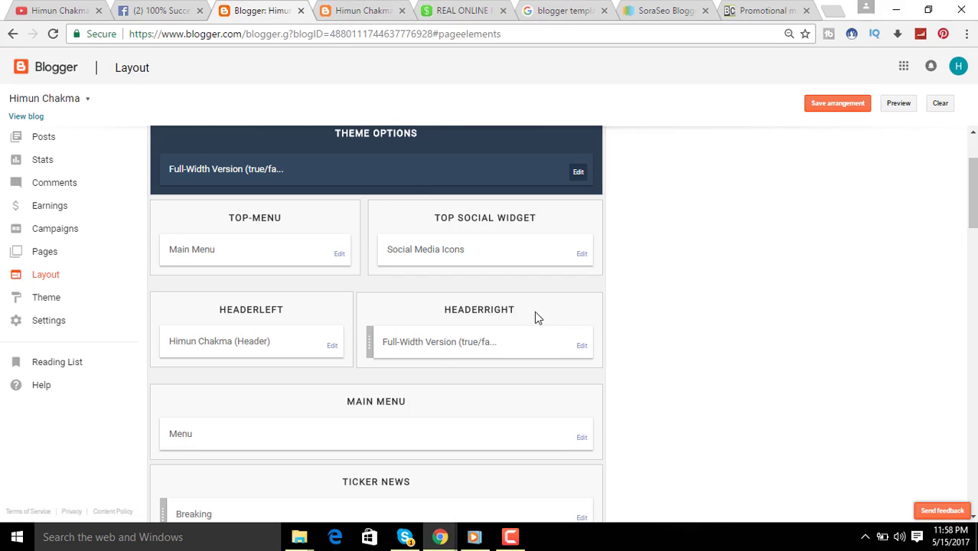
Replace the HEADERRIGHT widget's content with the copied BestChange banner code and save the widget.
click(582, 346)
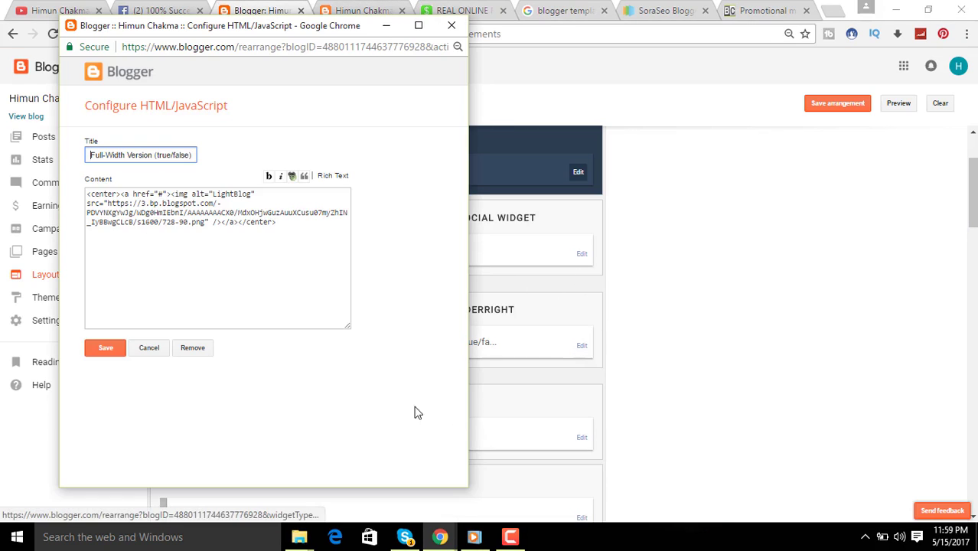
key(ctrl+a)
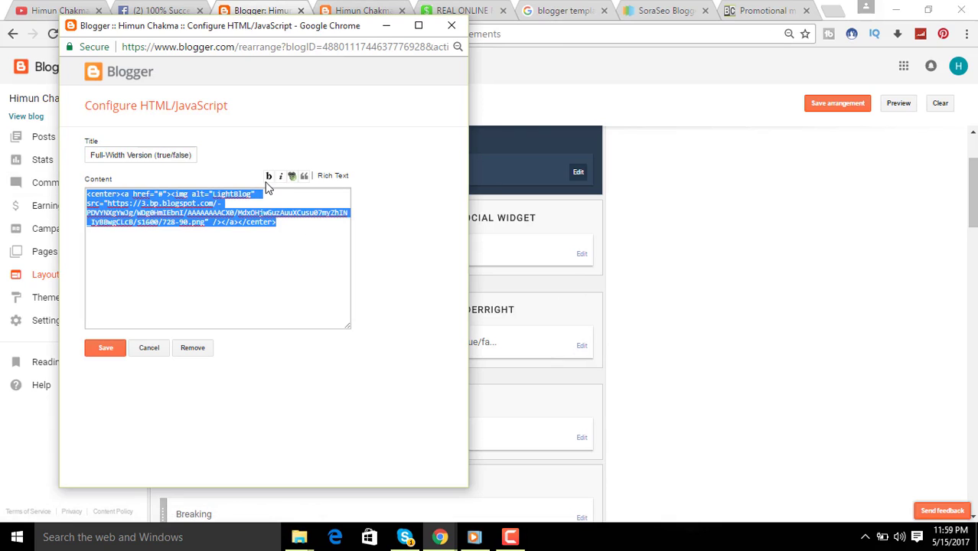
key(BackSpace)
right_click(169, 210)
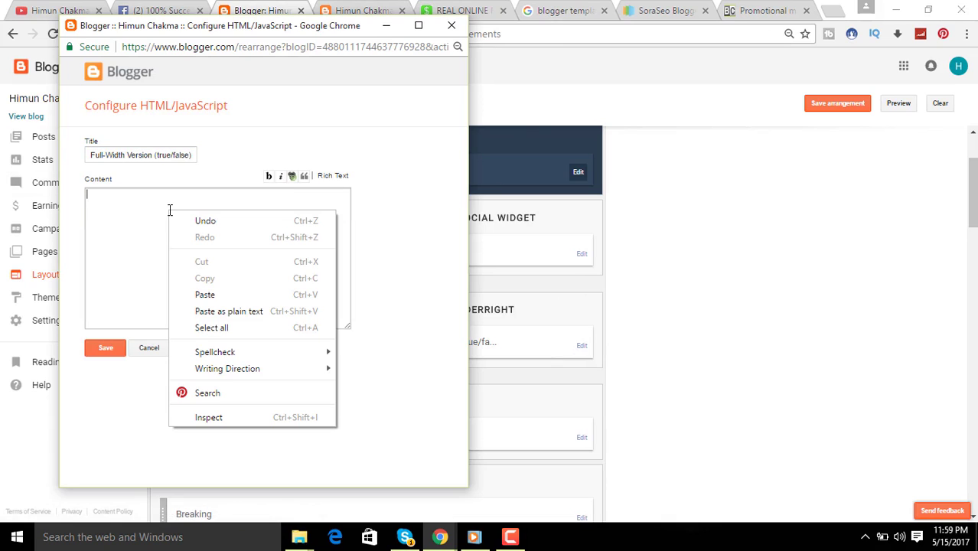
click(229, 295)
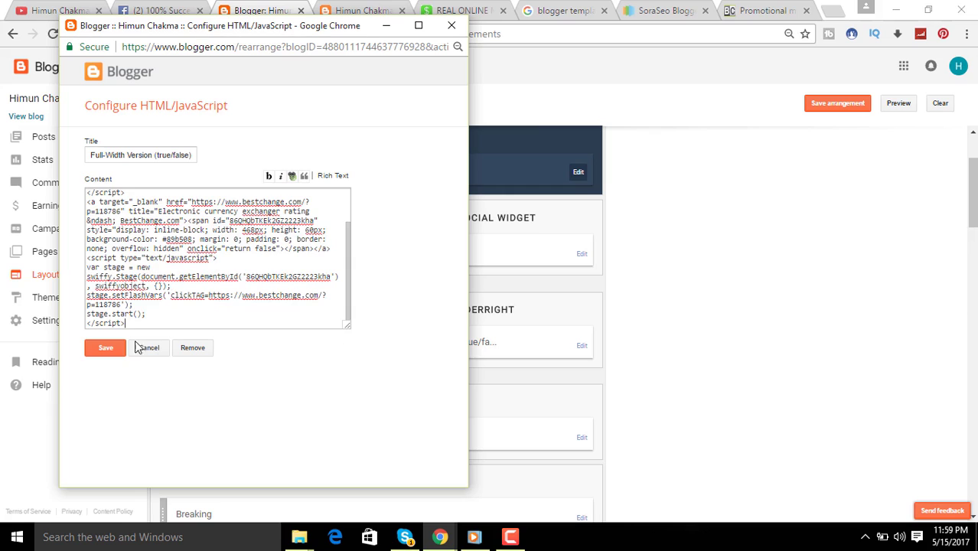
click(754, 17)
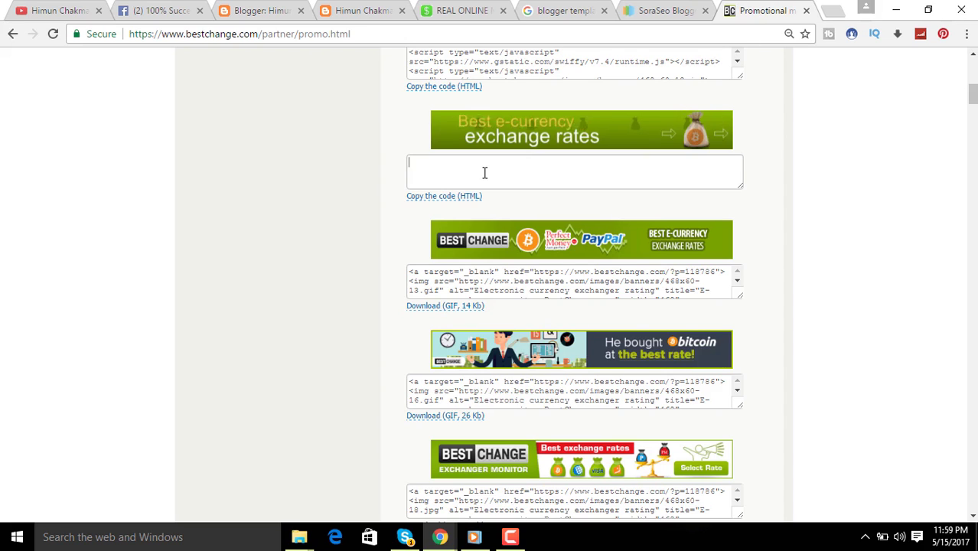
click(264, 11)
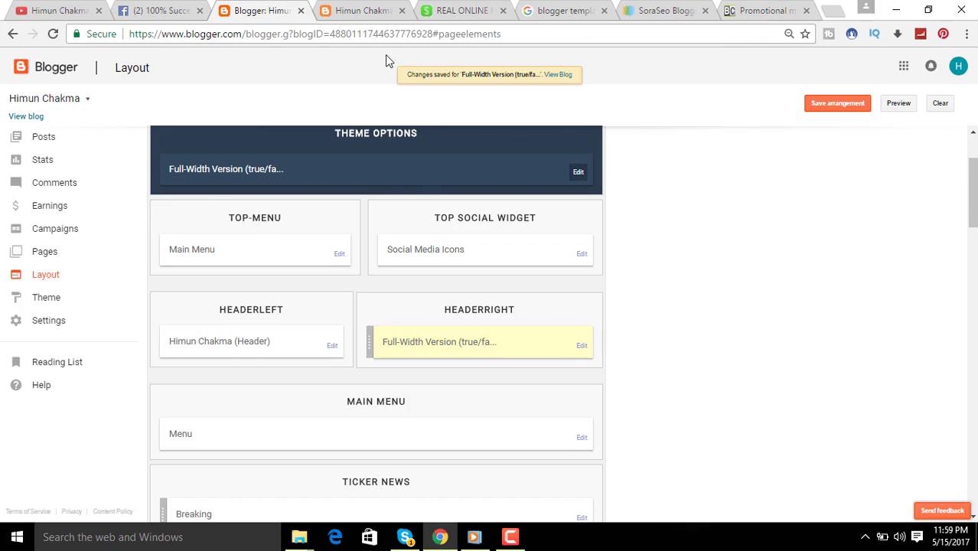
Reload the blog and check its new BestChange header banner against the finished REAL ONLINE site.
click(357, 11)
click(53, 35)
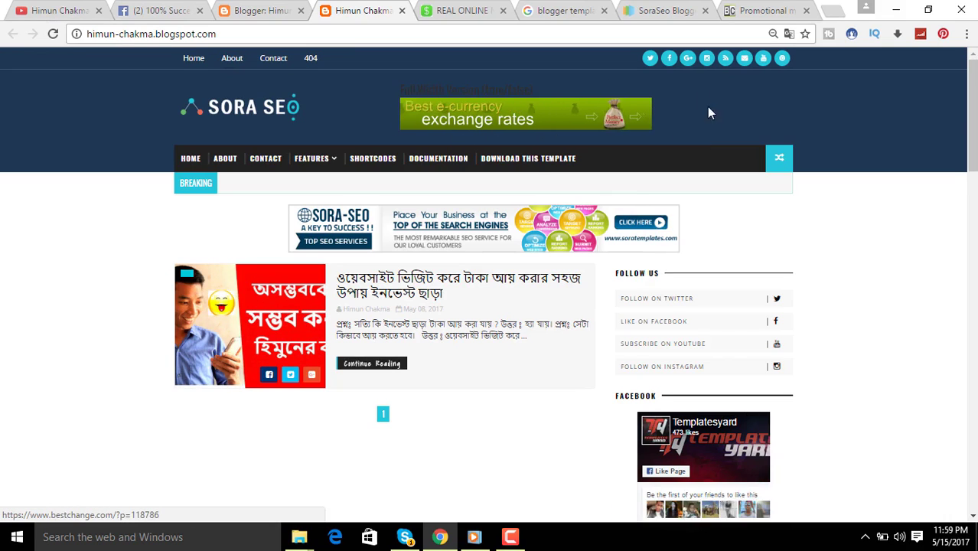
key(ctrl+Tab)
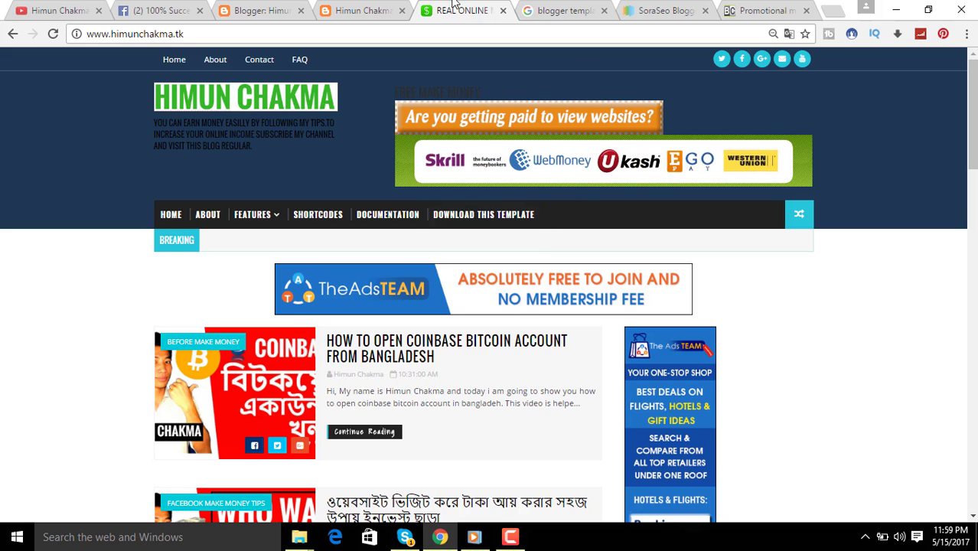
click(372, 11)
click(433, 11)
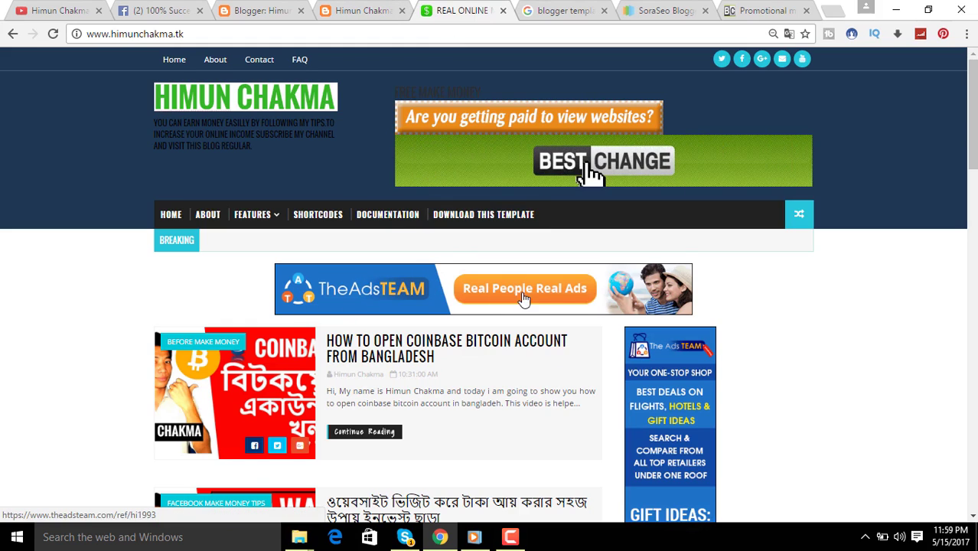
Examine the finished site's banner below the menu, its post list and its sidebar ads.
scroll(524, 299, down, 2)
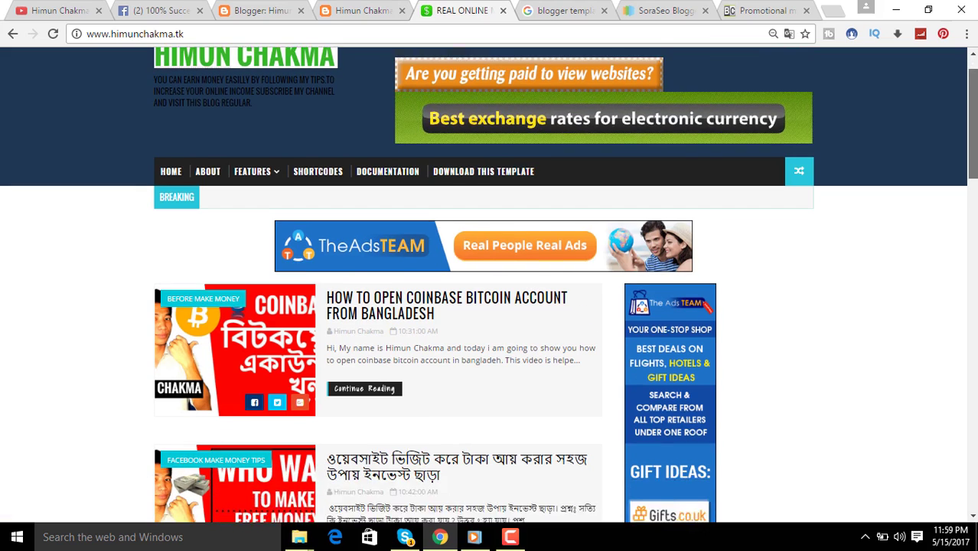
scroll(489, 285, down, 2)
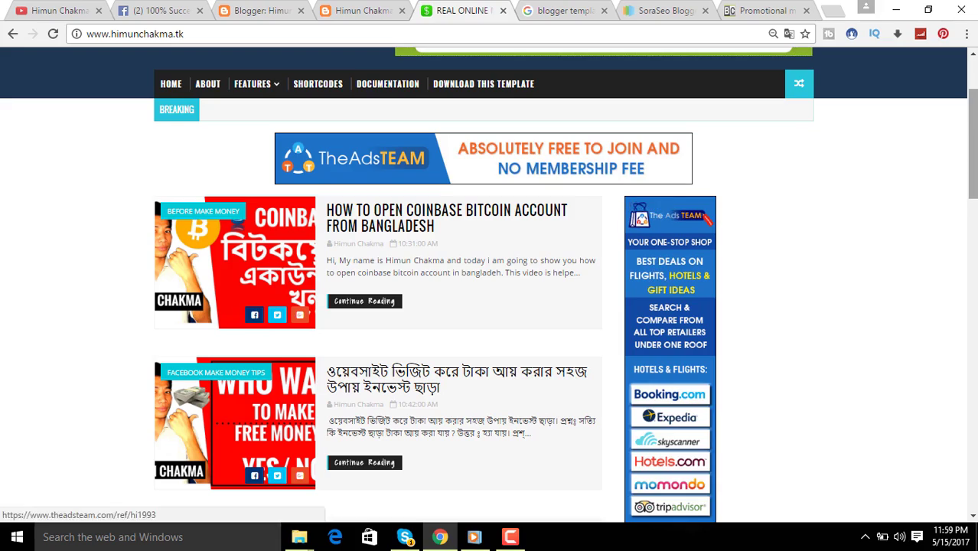
scroll(201, 448, down, 4)
scroll(201, 448, up, 7)
scroll(201, 448, down, 3)
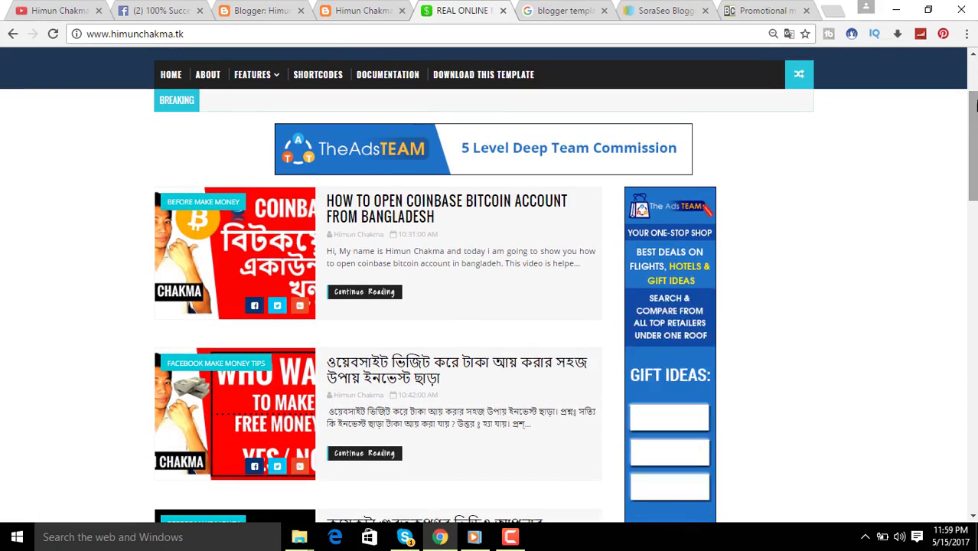
scroll(490, 285, up, 5)
scroll(490, 285, down, 8)
scroll(489, 285, up, 3)
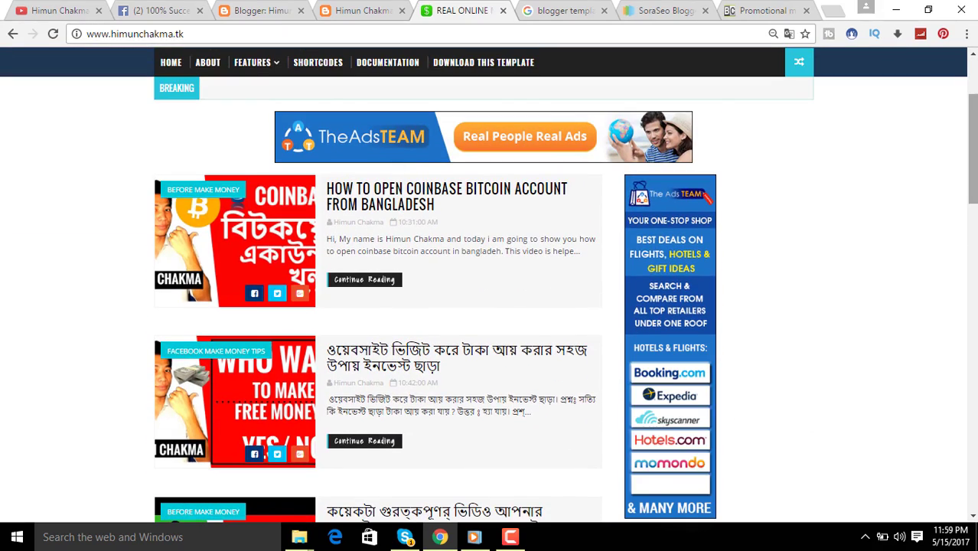
scroll(920, 147, down, 3)
scroll(455, 239, up, 3)
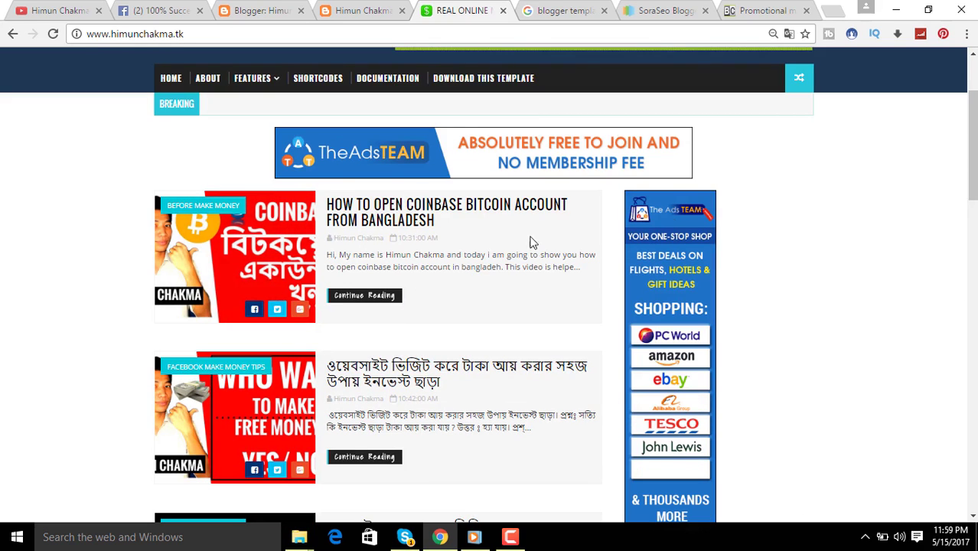
Compare the blog's header logo and page layout with those of the finished site.
click(366, 10)
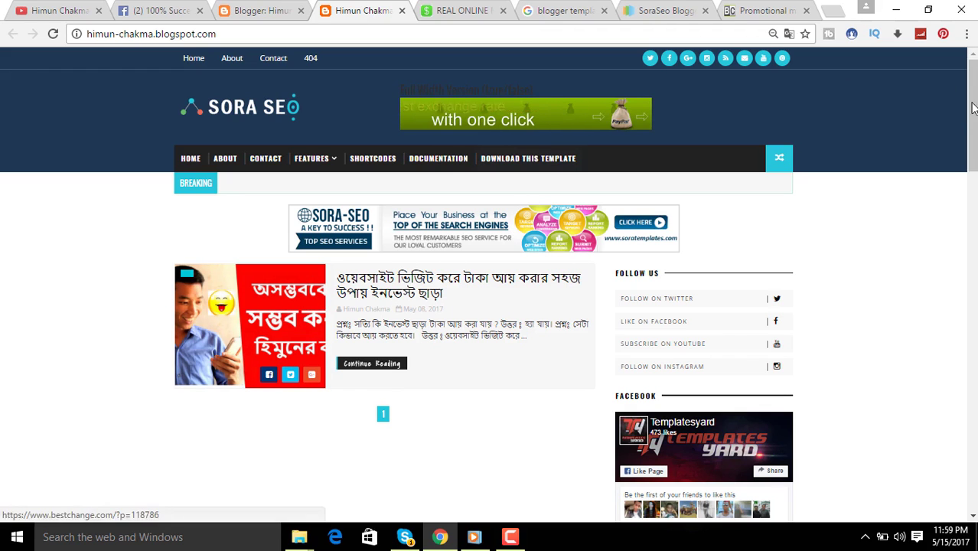
scroll(493, 248, down, 1)
scroll(494, 248, up, 1)
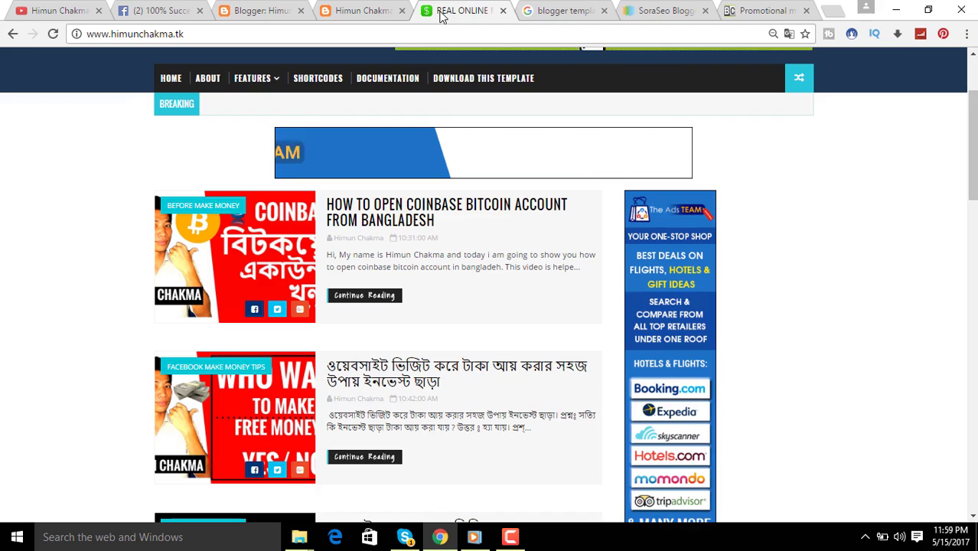
click(451, 13)
scroll(377, 149, up, 2)
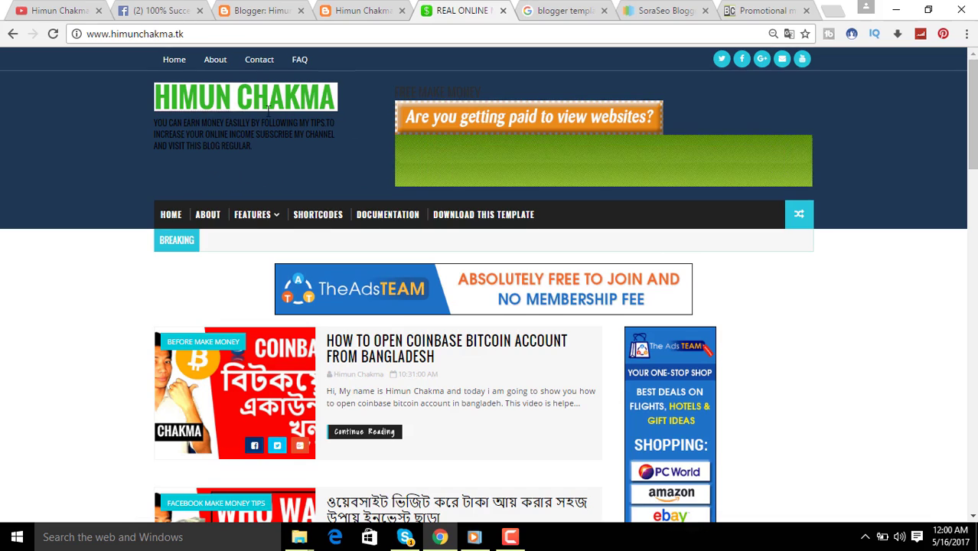
click(391, 10)
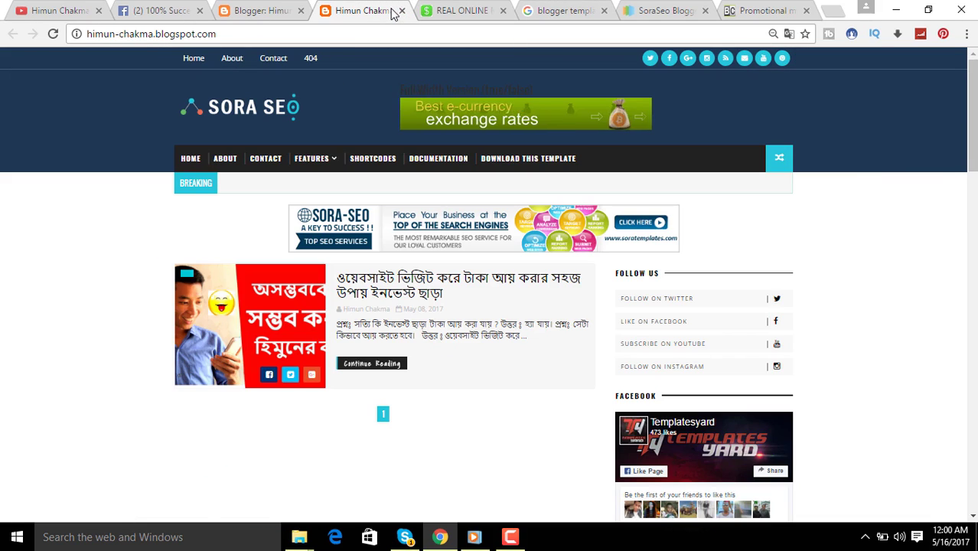
Open the HEADERLEFT header widget in the Layout and remove its current logo image.
click(268, 16)
drag(975, 168, 975, 169)
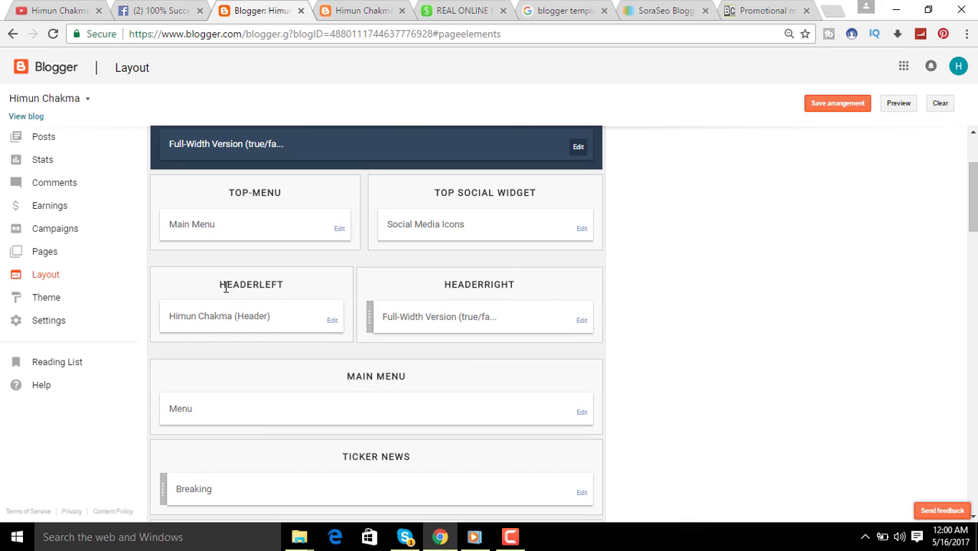
click(332, 321)
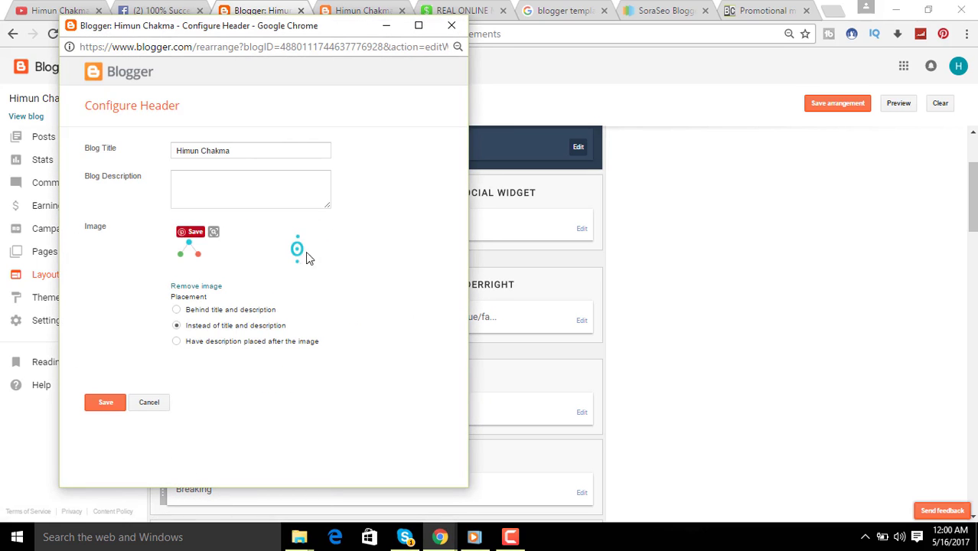
click(196, 286)
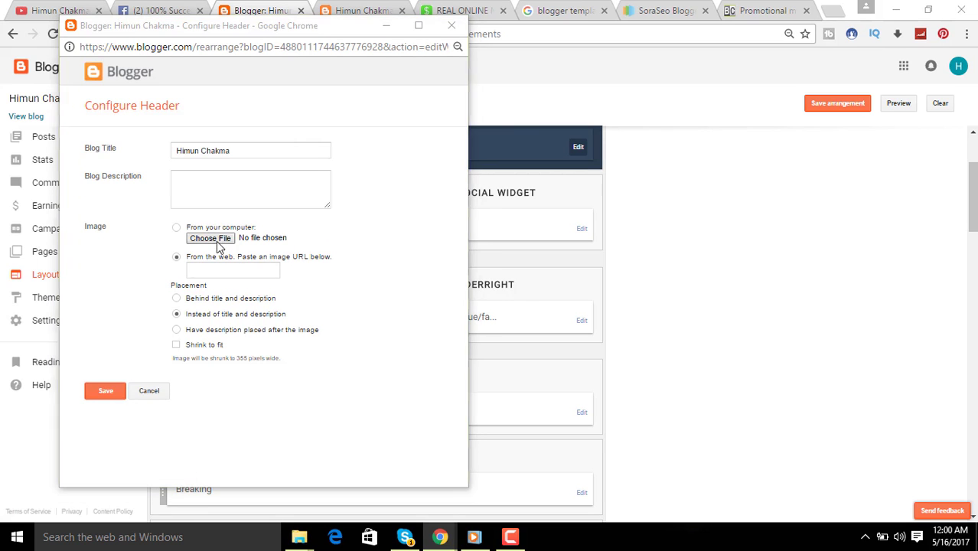
Browse for a header image on the computer and select the LOGO file in the owner's Desktop folder.
click(225, 235)
drag(171, 287, 171, 299)
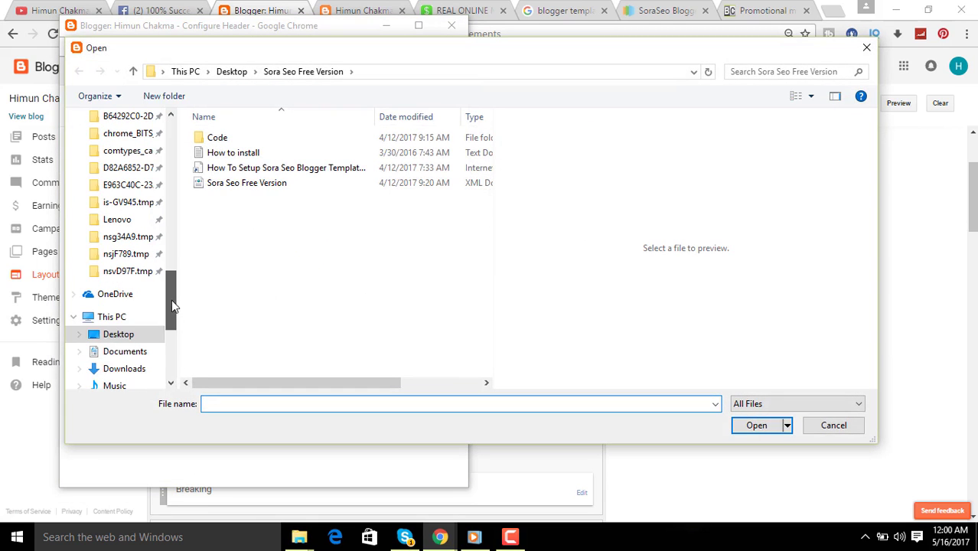
click(137, 335)
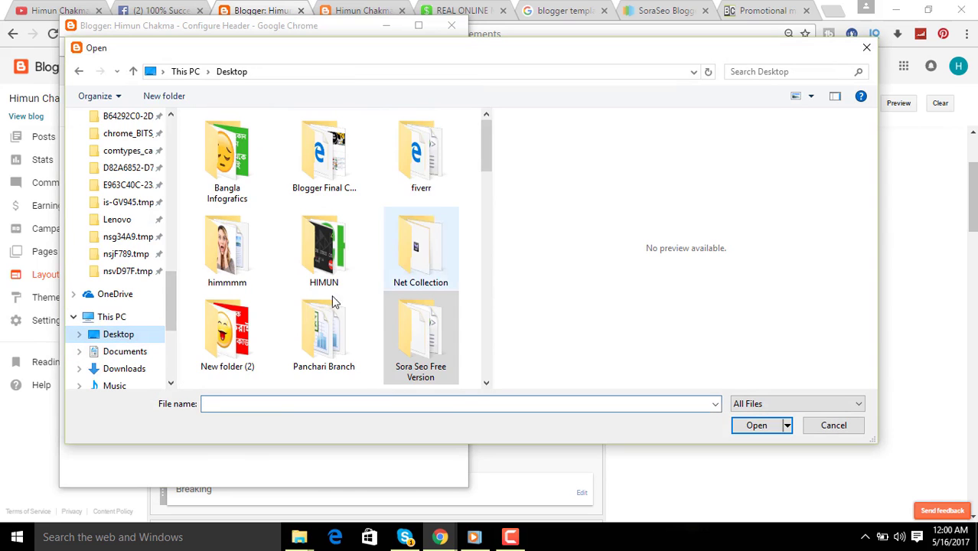
double_click(331, 257)
drag(483, 174, 497, 291)
click(442, 320)
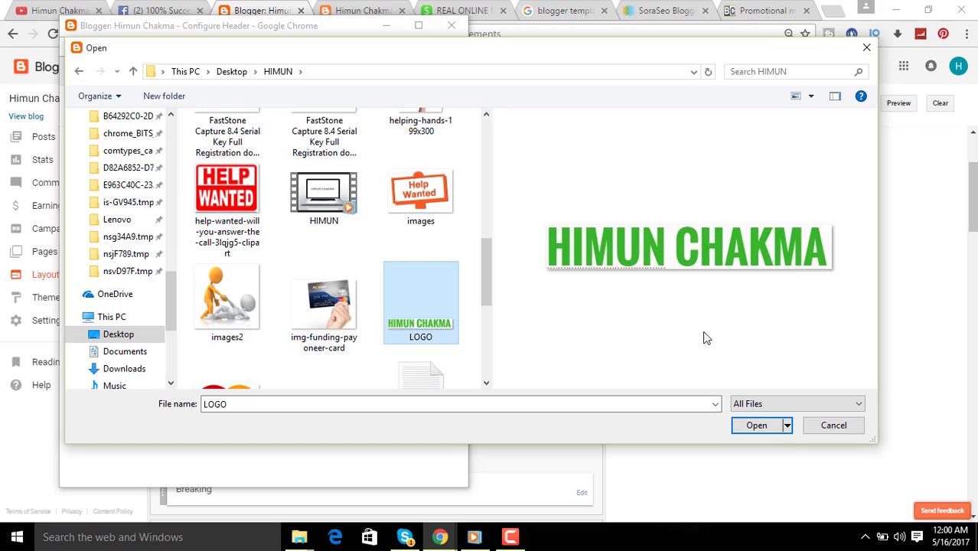
Preview a few other pictures in the folder, upload the LOGO file as the header image and save the header widget.
click(420, 209)
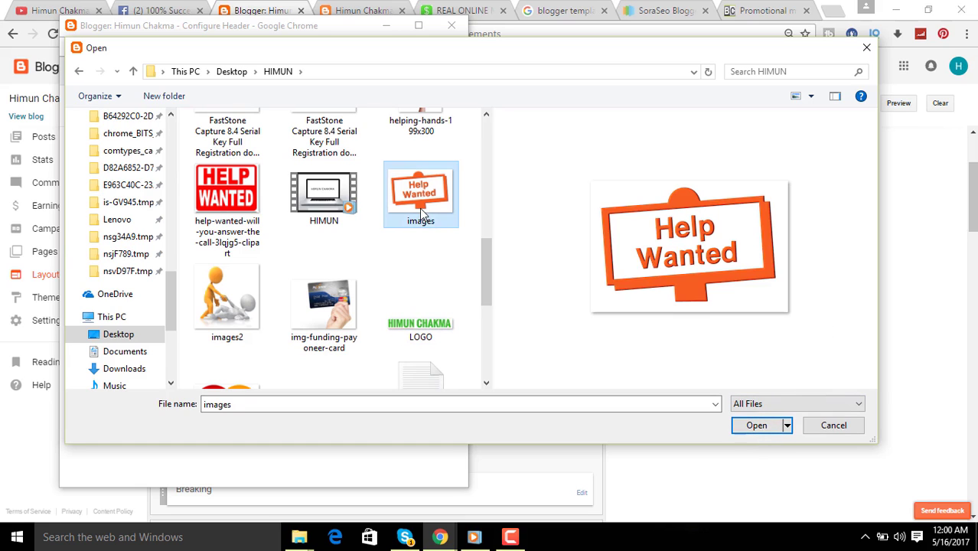
click(336, 335)
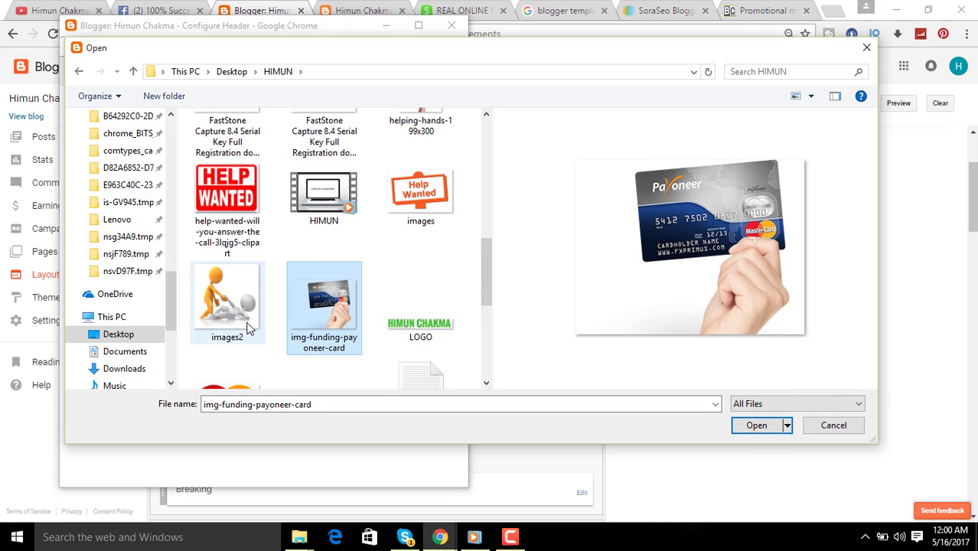
click(249, 330)
click(259, 200)
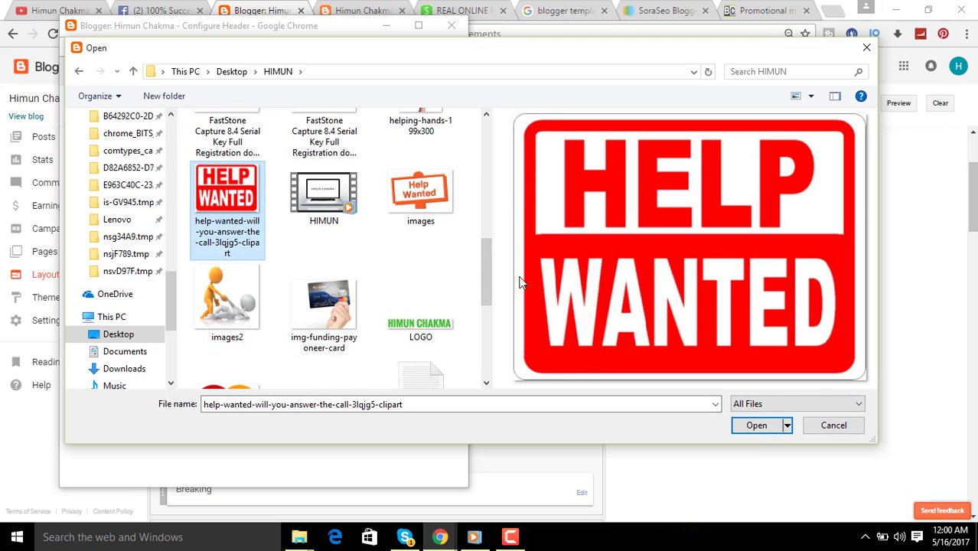
click(420, 306)
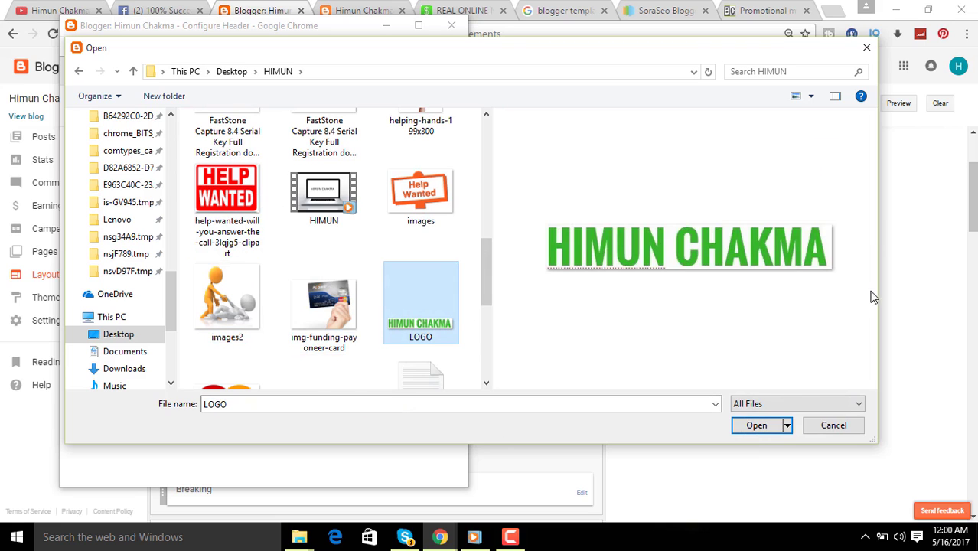
click(756, 426)
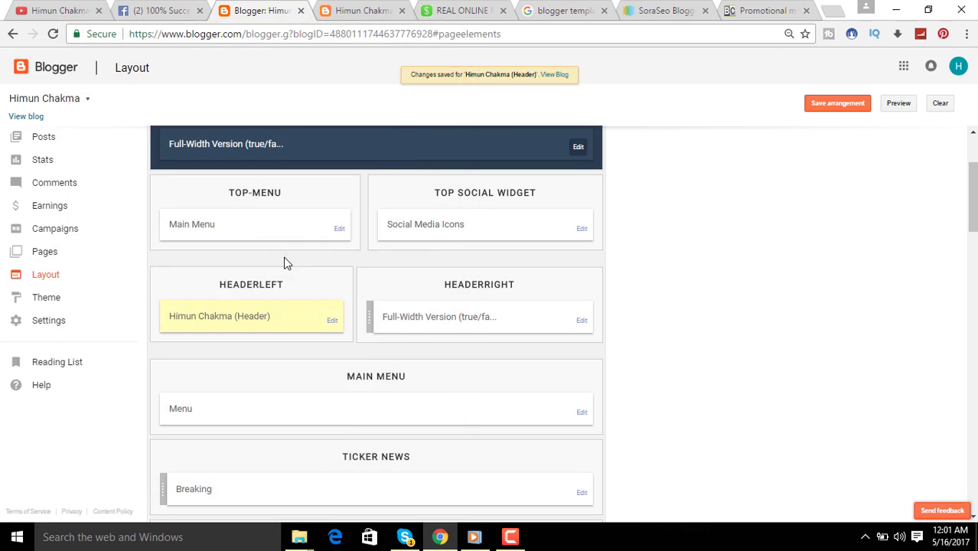
Reload the blog to check its header logo and compare its top social icons with those of the finished site.
click(361, 11)
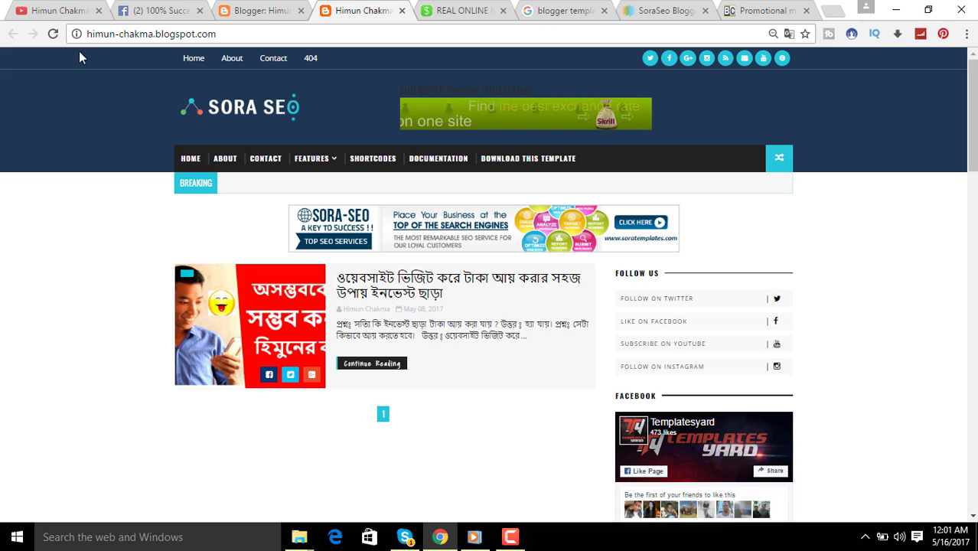
click(53, 33)
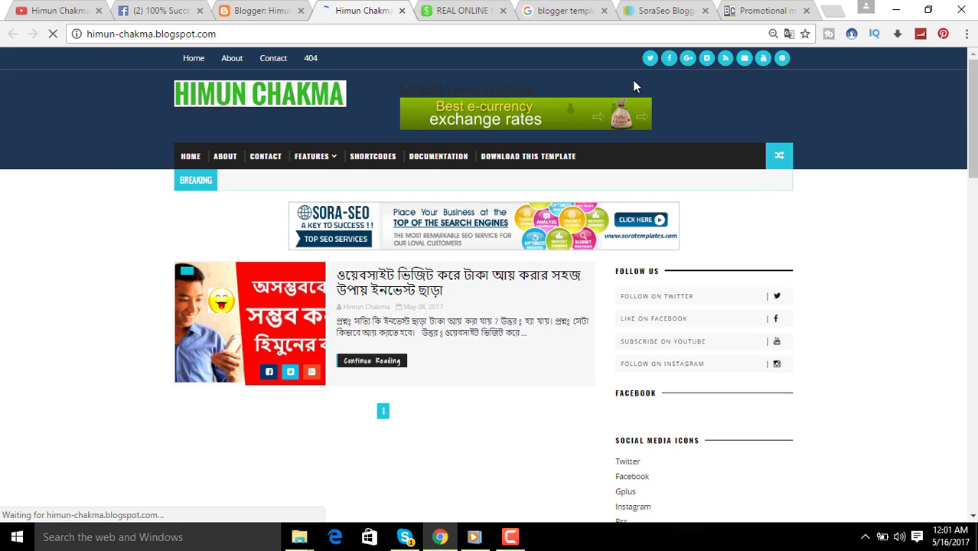
click(462, 10)
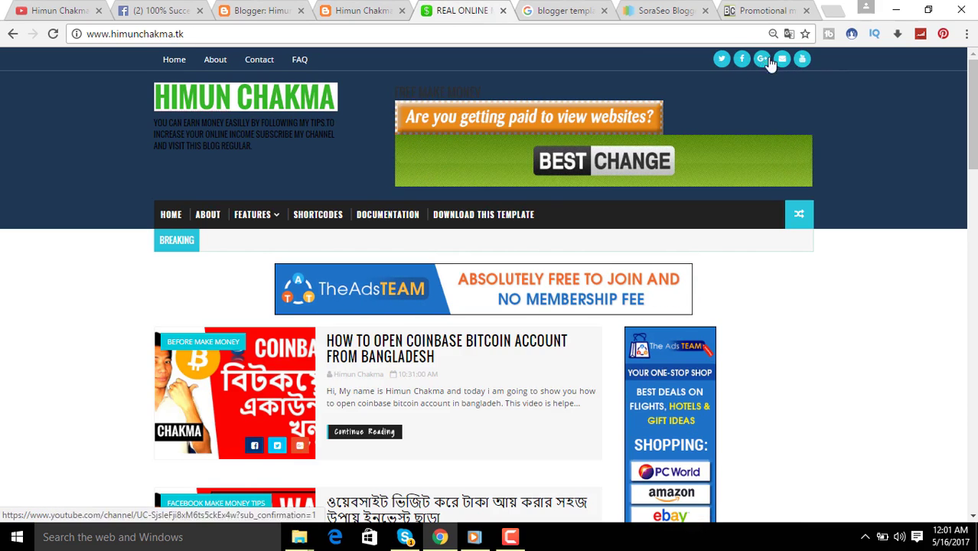
click(365, 10)
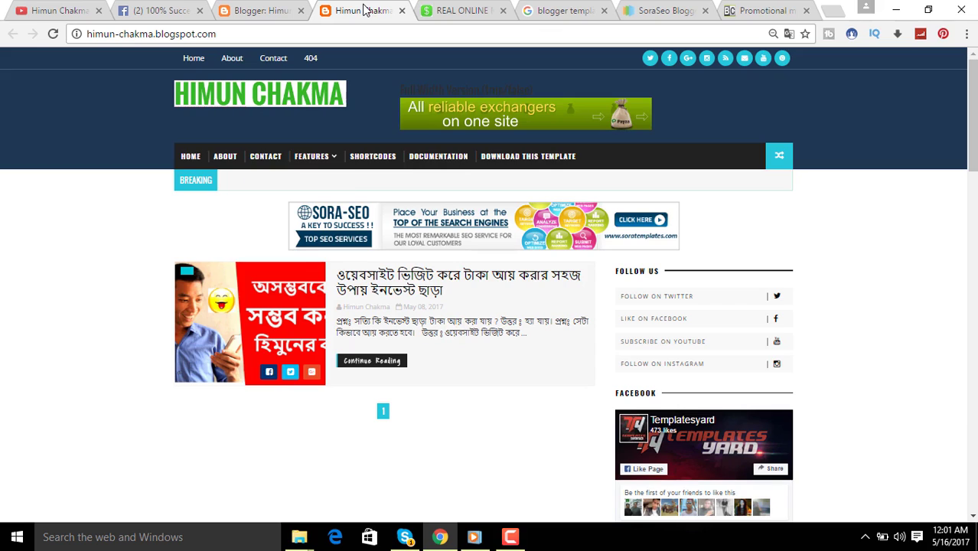
Open the Social Media Icons link list of the top social widget and clear the URL of the twitter link.
click(256, 11)
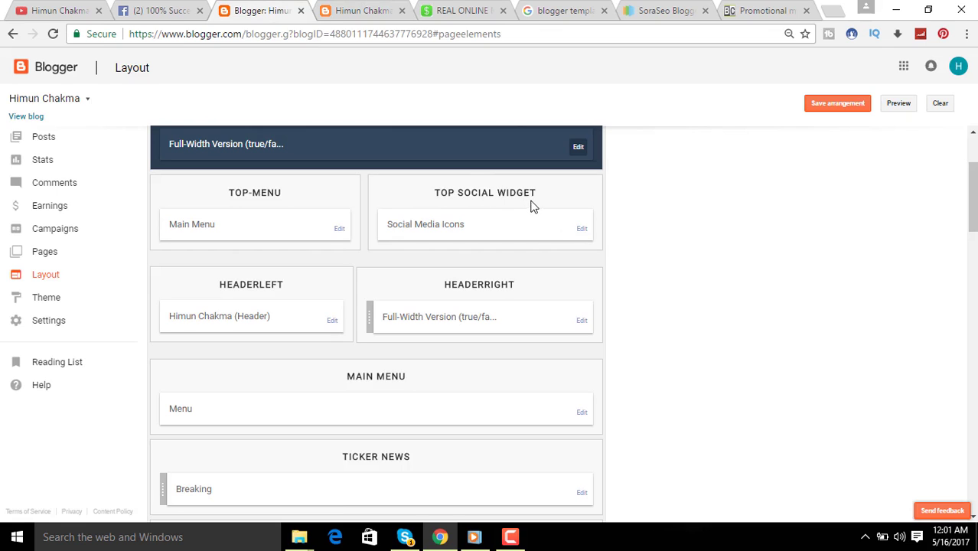
click(582, 230)
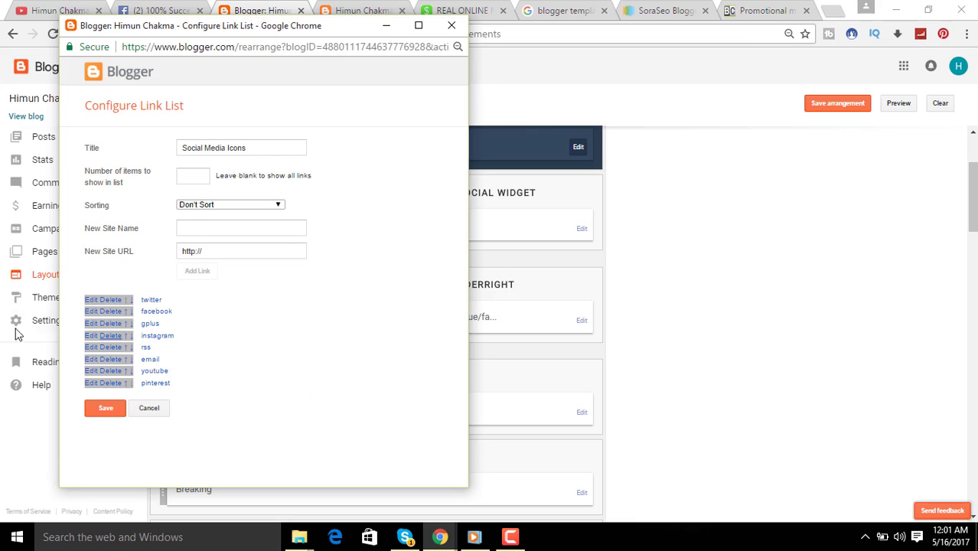
click(91, 304)
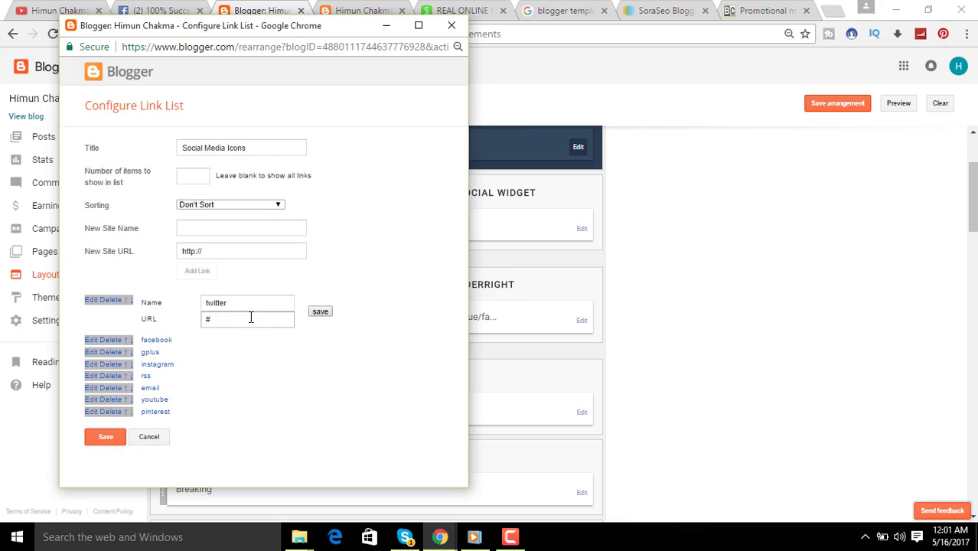
click(235, 300)
click(222, 320)
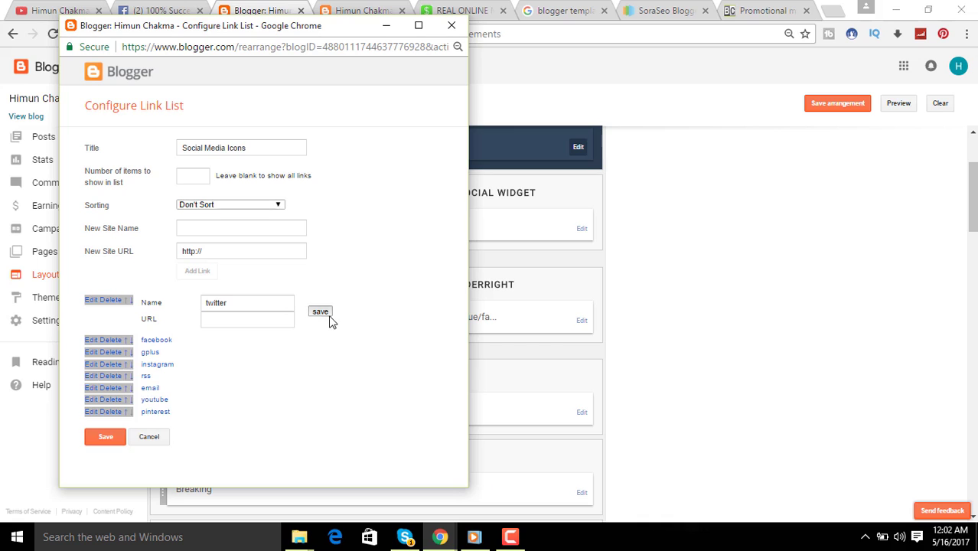
Open the owner's Facebook profile in a new tab and copy its web address.
click(620, 95)
click(143, 10)
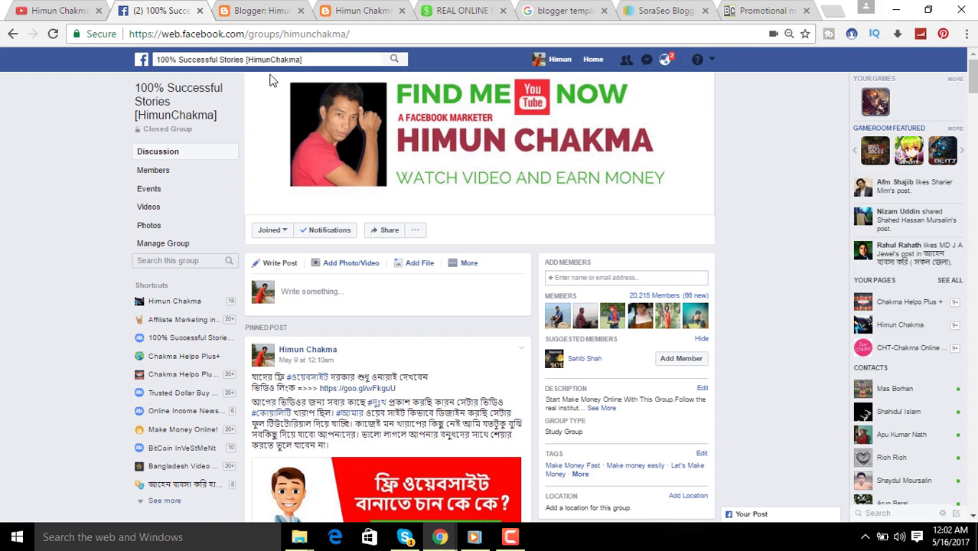
right_click(564, 63)
click(624, 71)
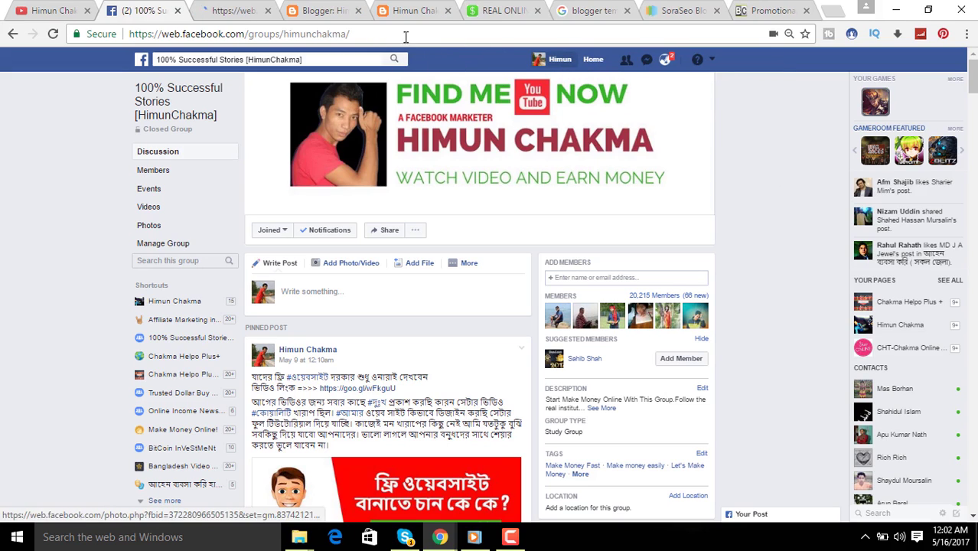
click(225, 12)
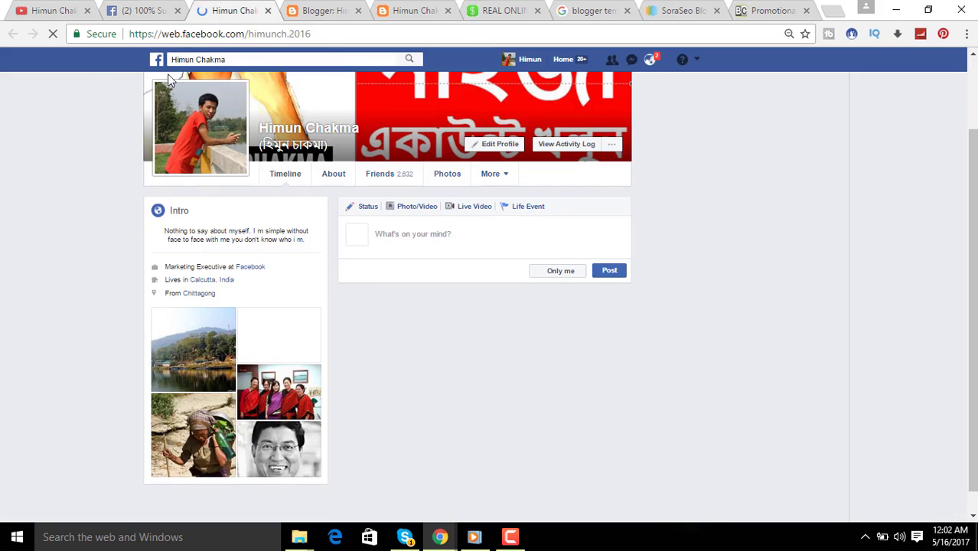
click(363, 32)
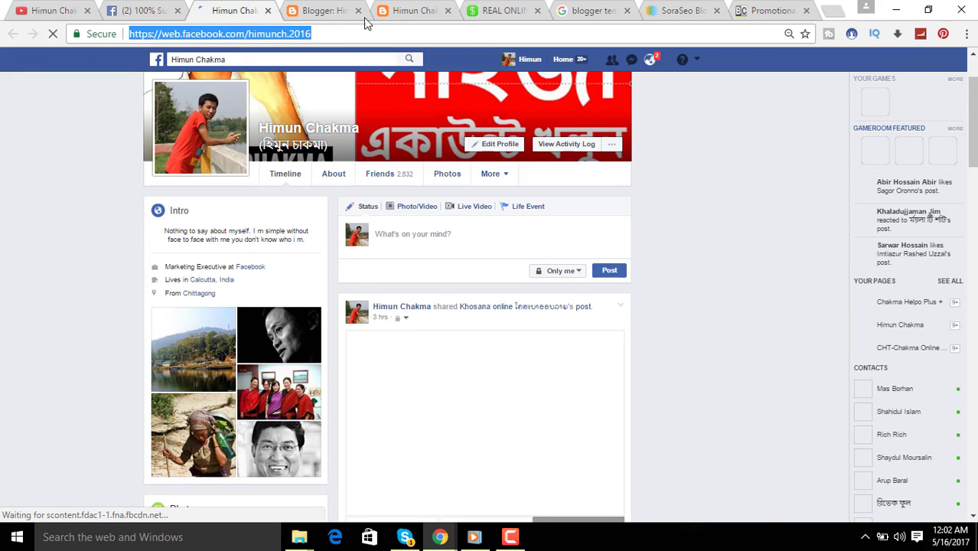
right_click(226, 36)
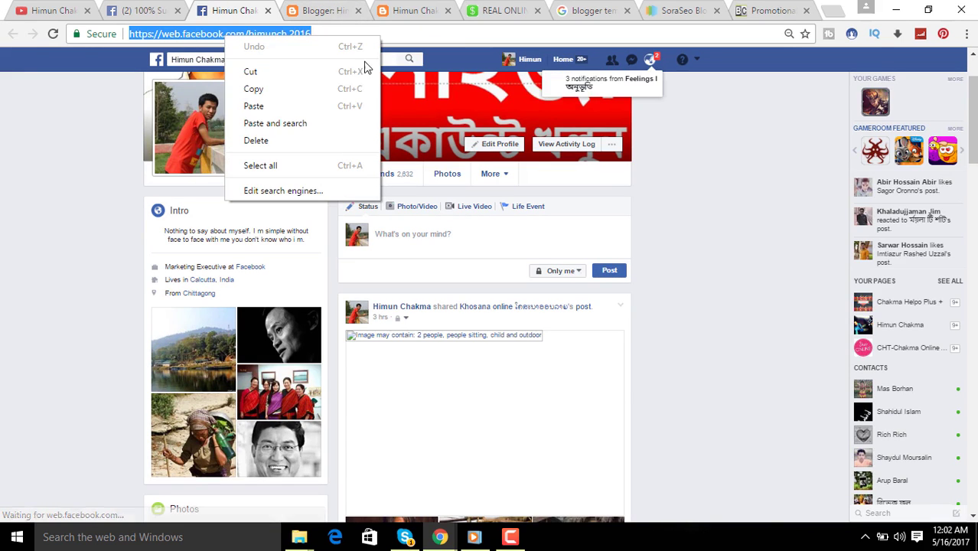
click(254, 89)
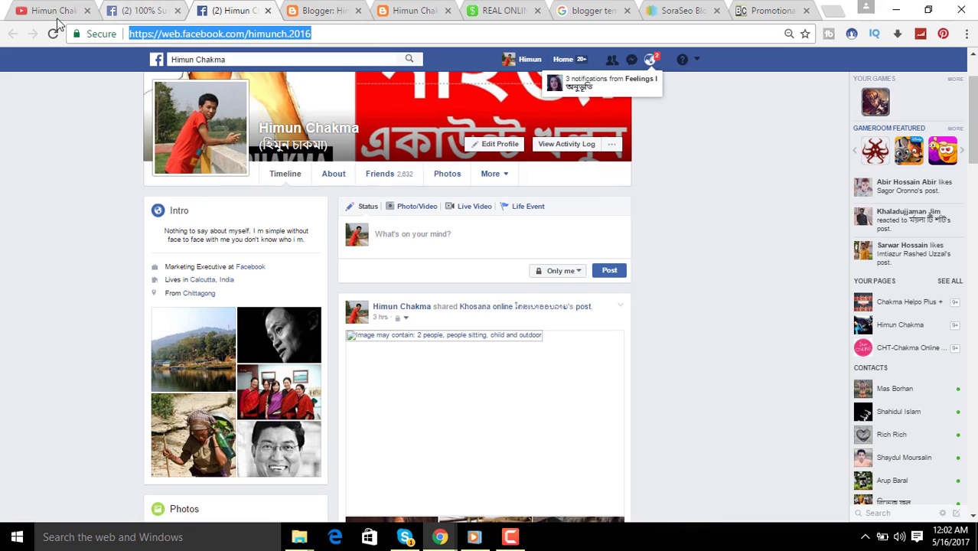
Replace the facebook link's URL in the Social Media Icons list with the copied profile address and save that link.
click(341, 11)
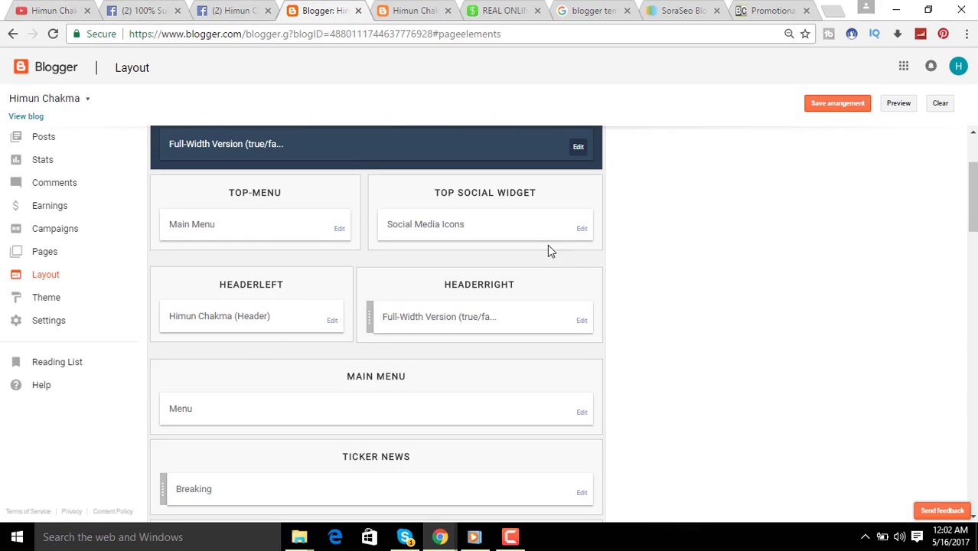
click(582, 229)
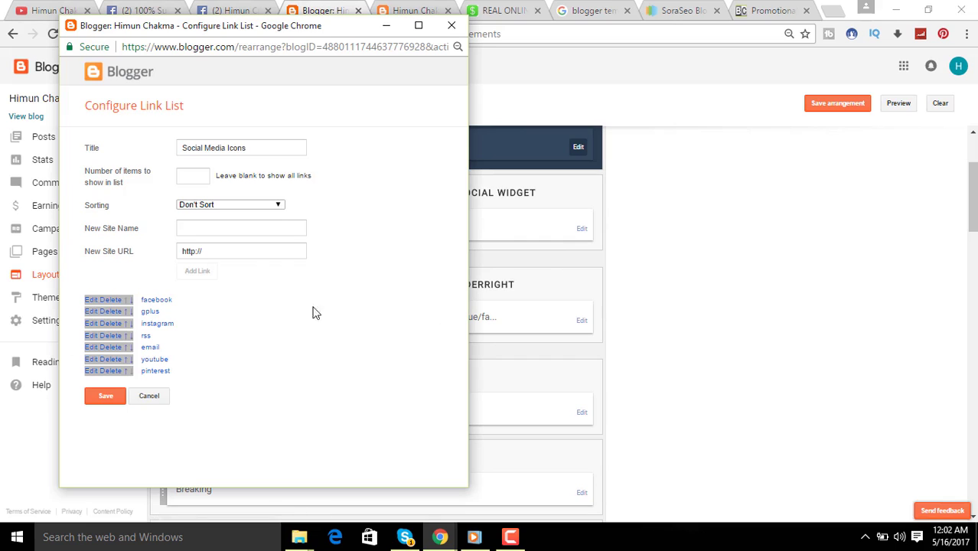
click(91, 300)
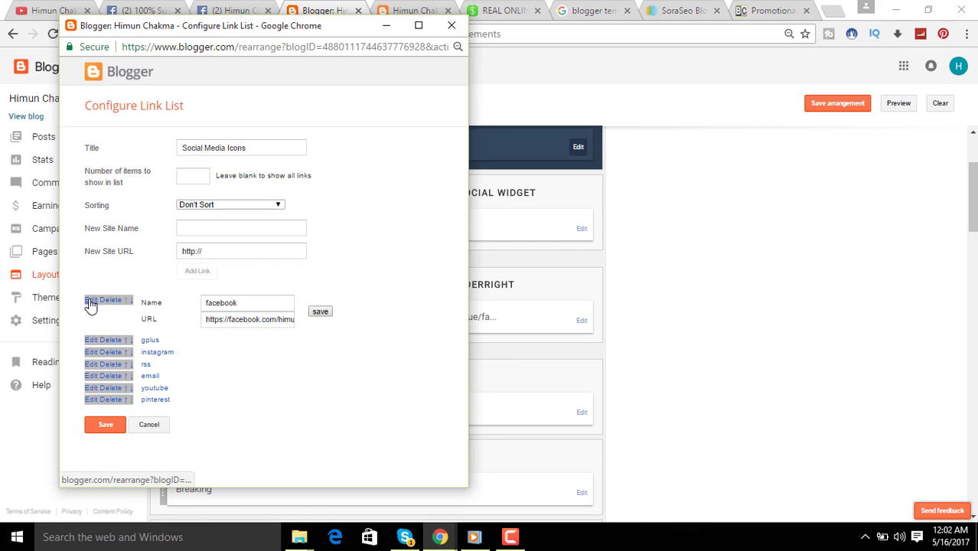
triple_click(283, 322)
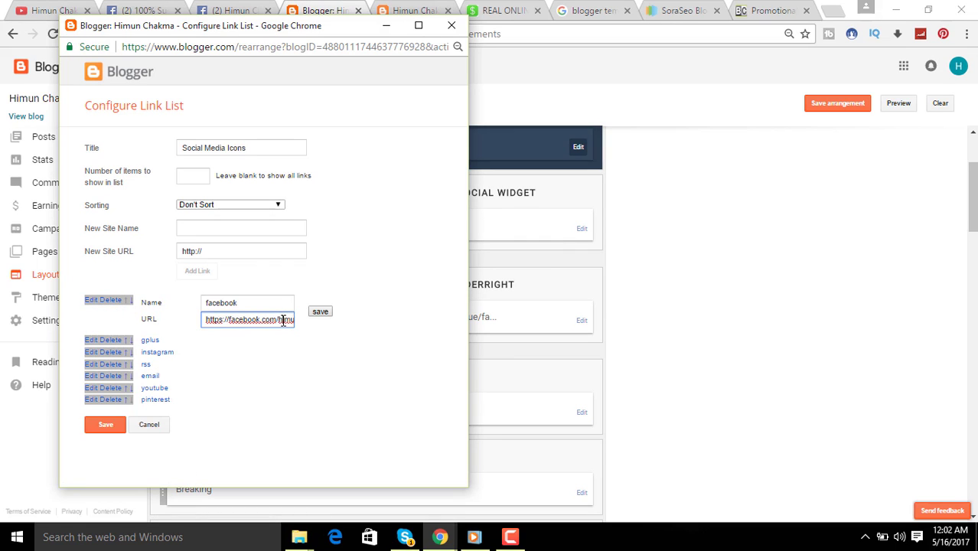
triple_click(282, 322)
right_click(283, 321)
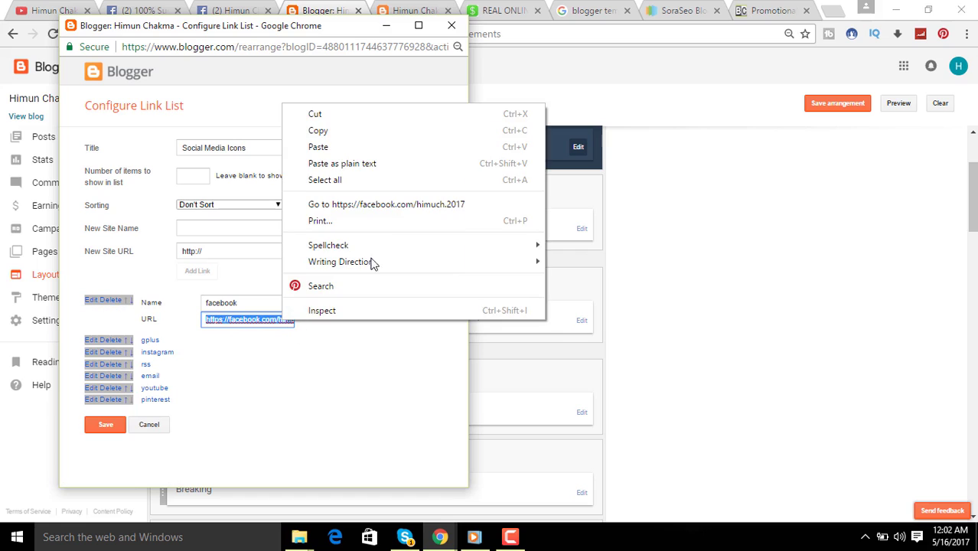
click(373, 160)
click(320, 311)
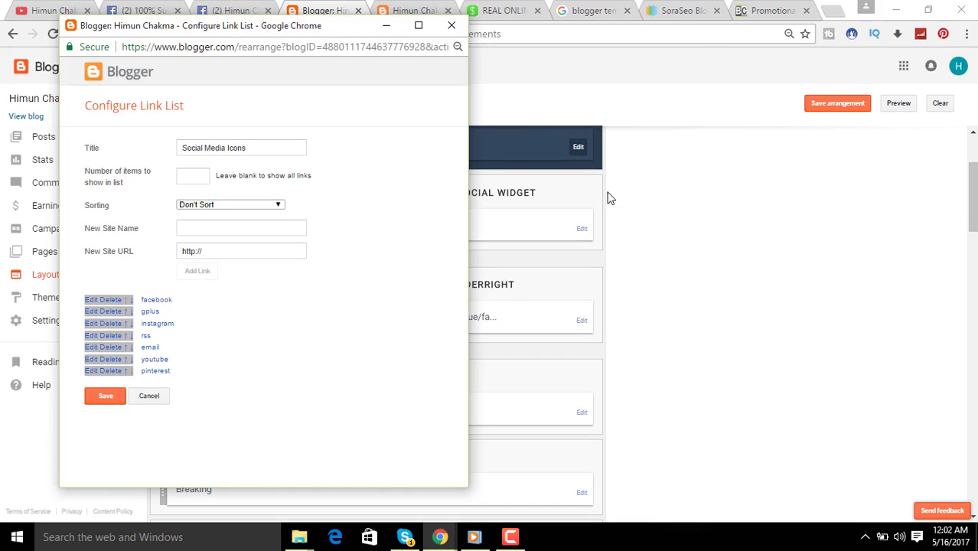
Review the finished site's top social icons and the blog's Social Media Icons link list, closing the list without saving.
click(512, 11)
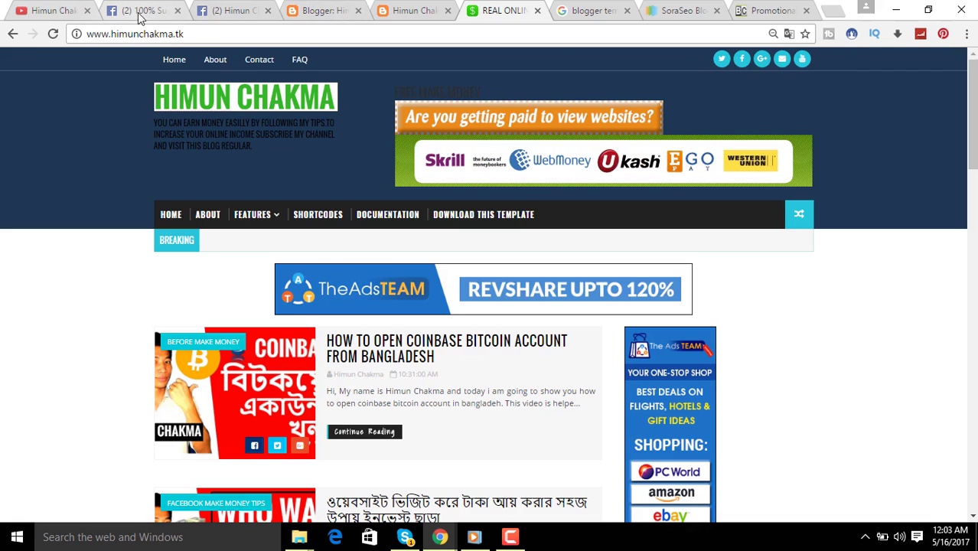
click(322, 12)
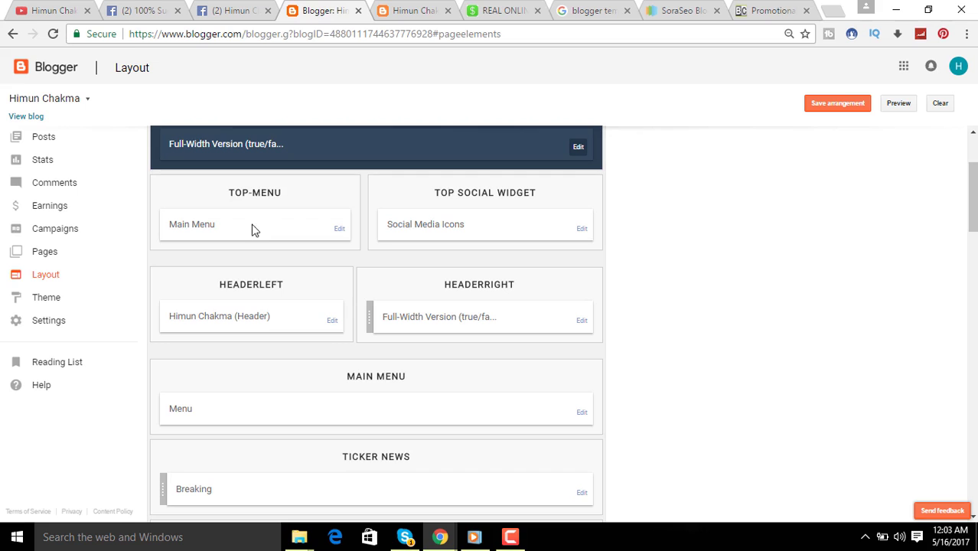
click(583, 229)
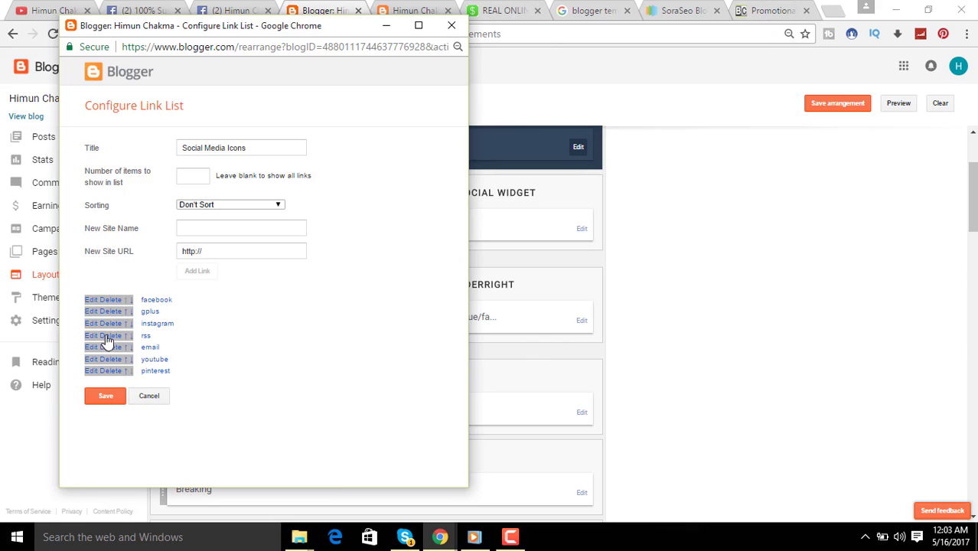
click(151, 397)
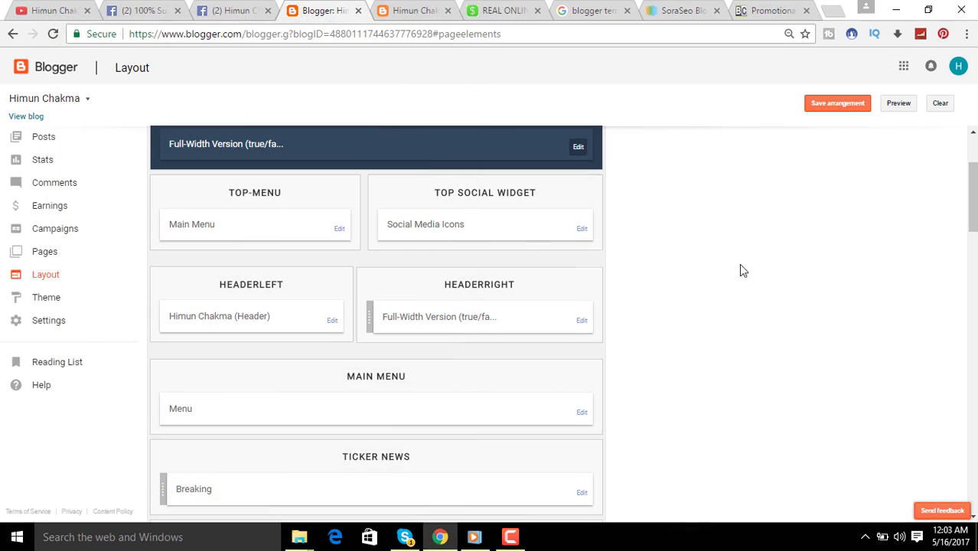
scroll(563, 325, down, 9)
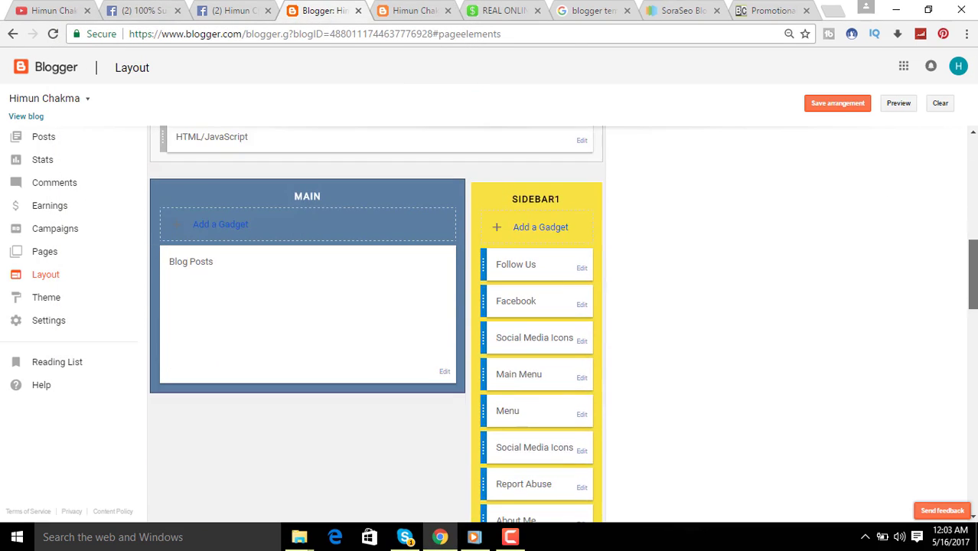
scroll(812, 335, up, 4)
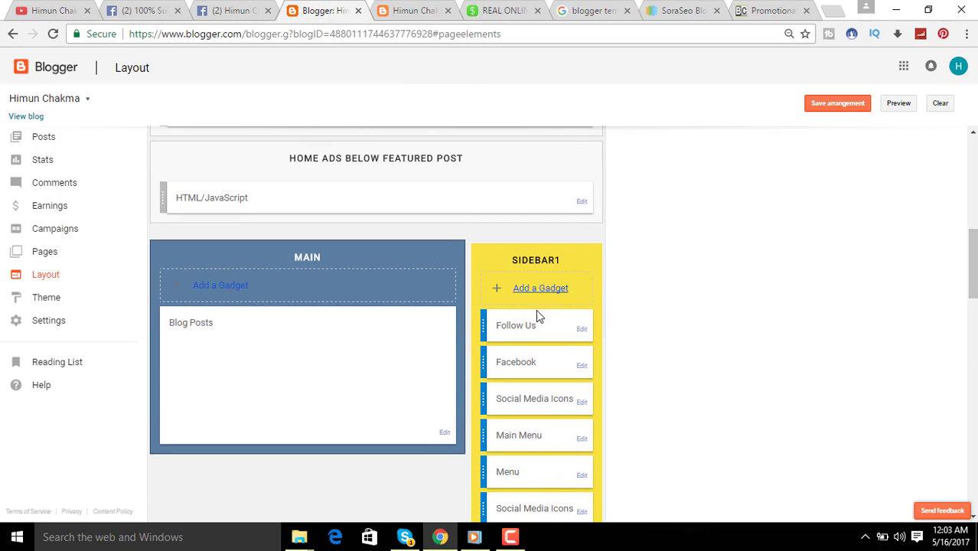
mouse_move(972, 265)
mouse_down()
mouse_move(975, 451)
mouse_move(972, 222)
mouse_move(973, 257)
mouse_up()
On the owner's YouTube channel page, turn on all notifications for the channel and save the setting.
click(56, 15)
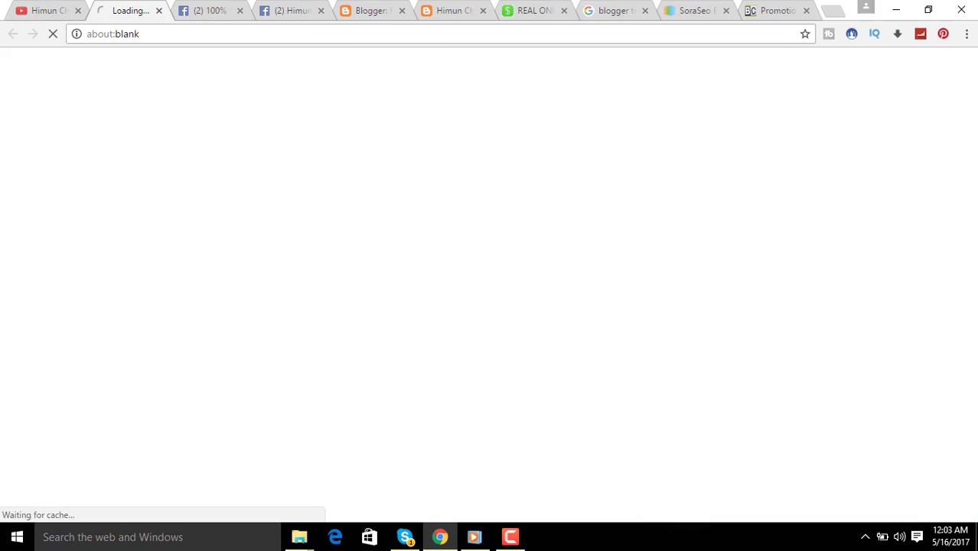
click(158, 11)
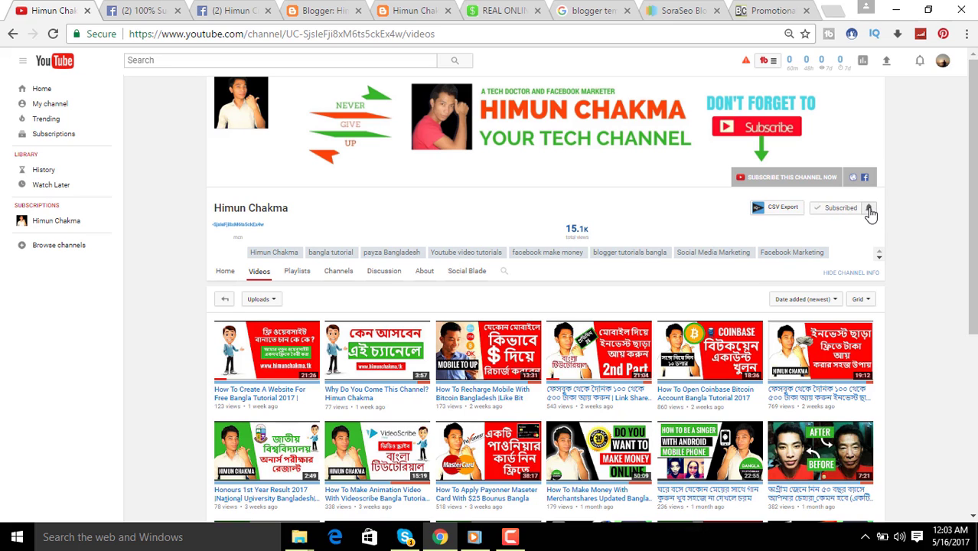
click(870, 209)
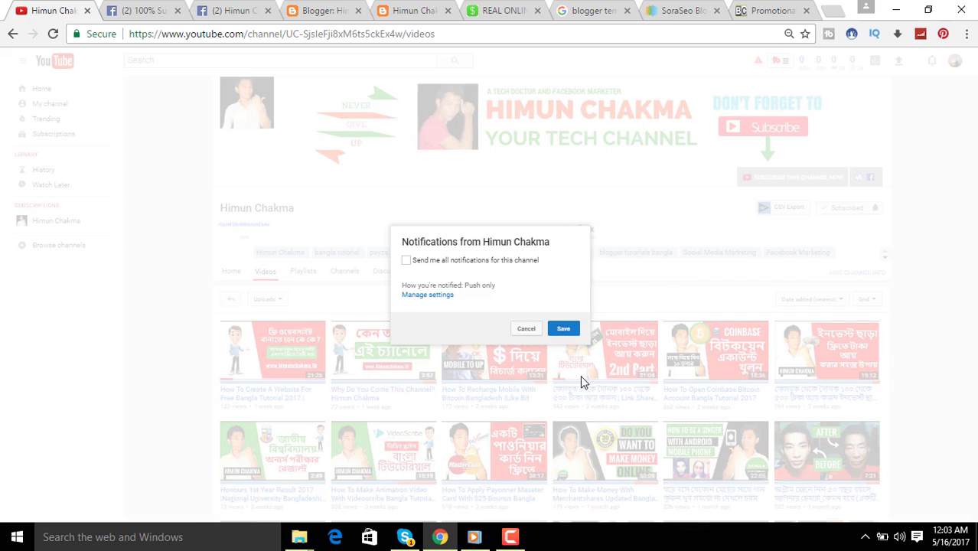
click(406, 261)
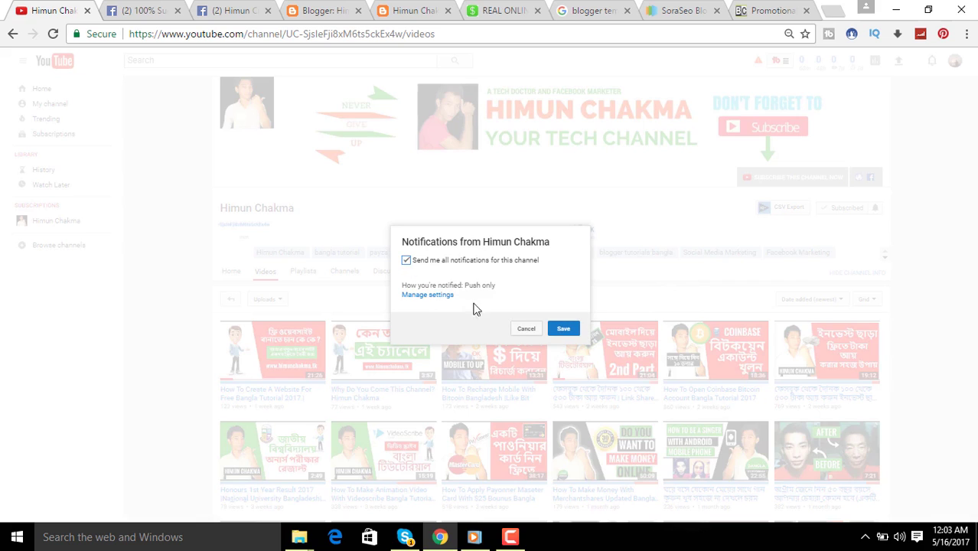
click(566, 330)
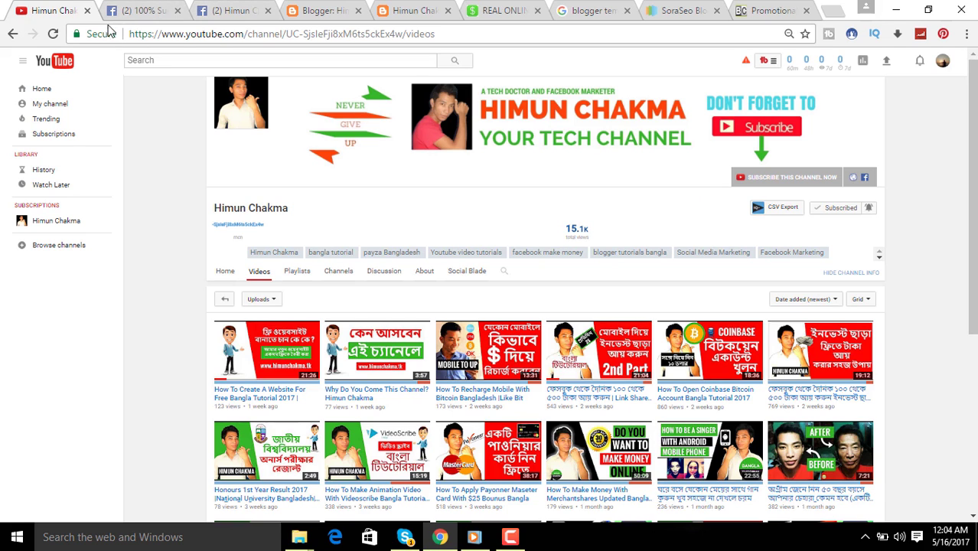
Search Facebook for "100% Successful Stories", open the matching joined group and look over its pinned post.
click(134, 11)
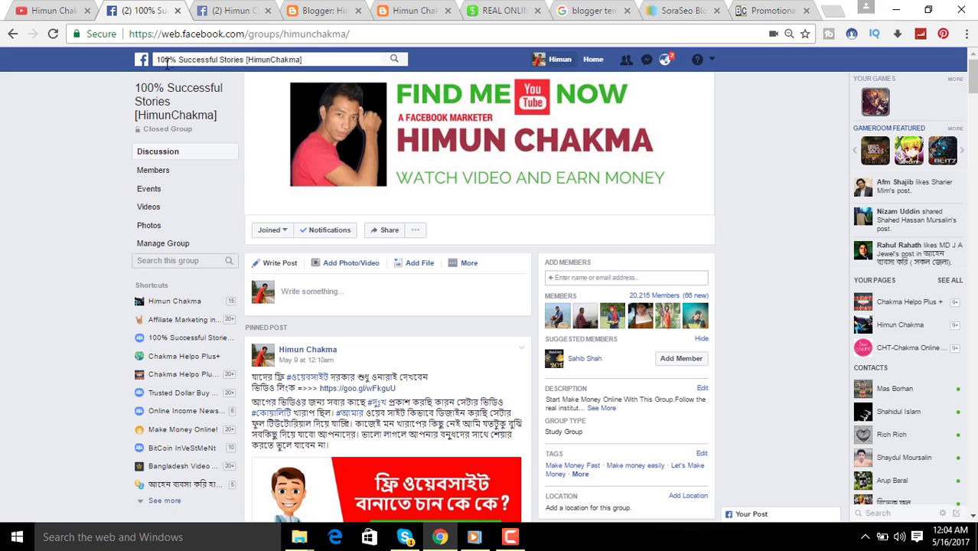
drag(157, 59, 246, 60)
click(312, 59)
key(BackSpace)
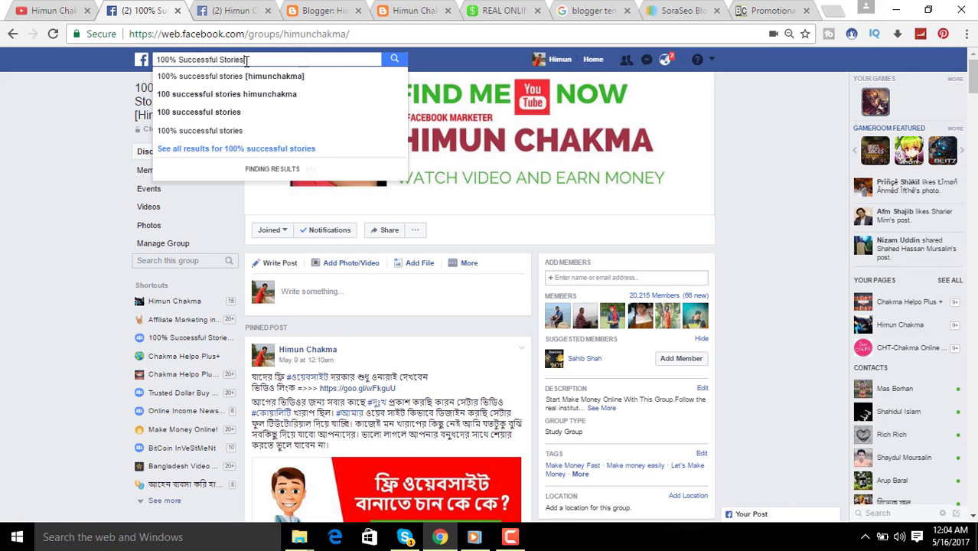
key(Return)
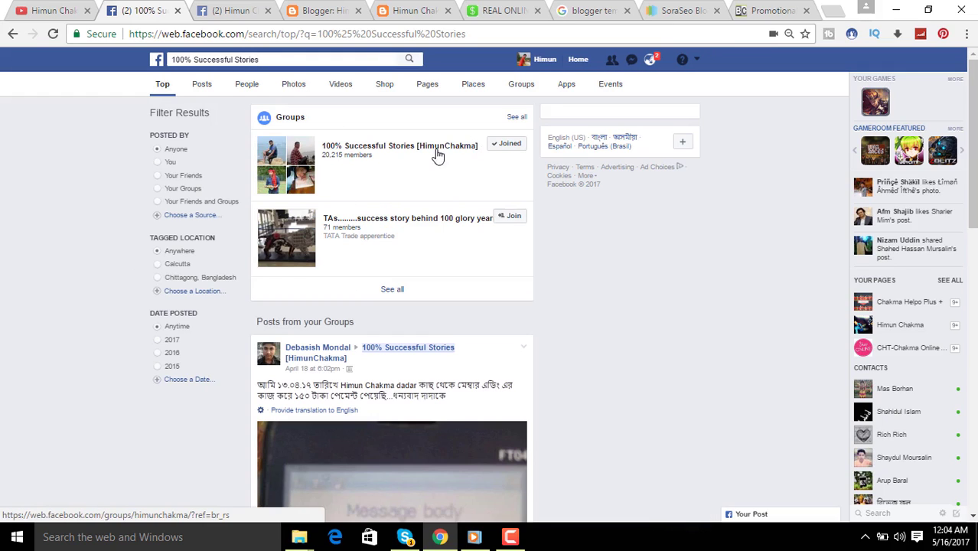
click(435, 150)
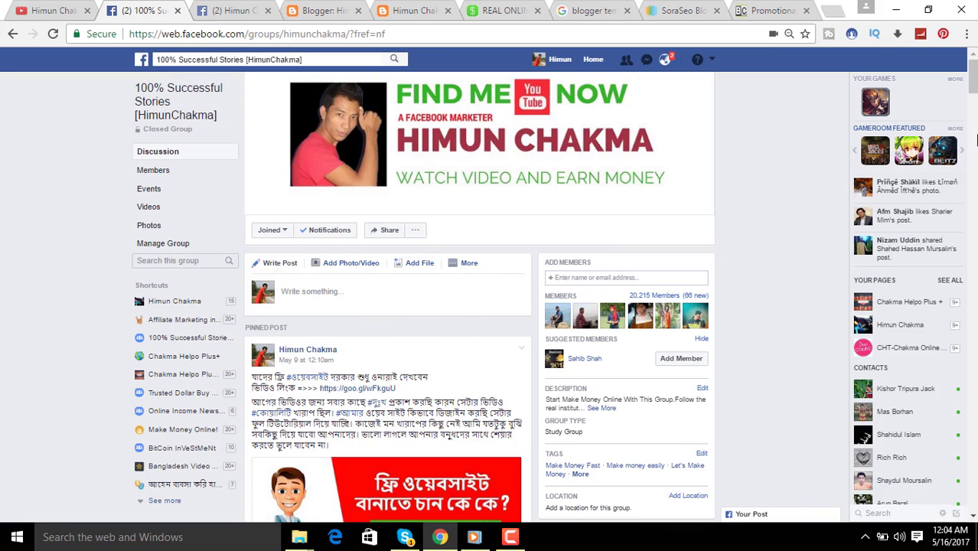
scroll(973, 84, down, 3)
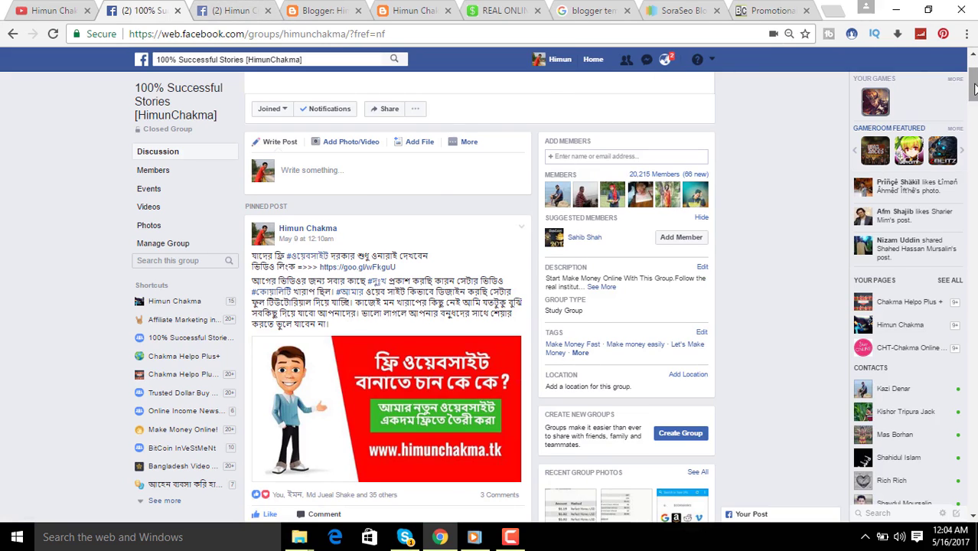
scroll(973, 84, up, 3)
Bring up the finished .tk website and highlight its web address.
click(492, 14)
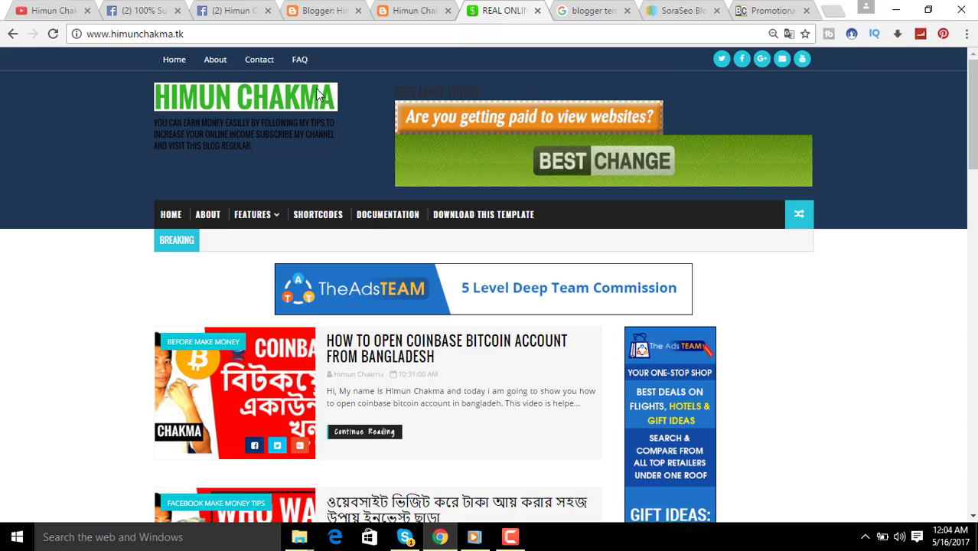
click(191, 35)
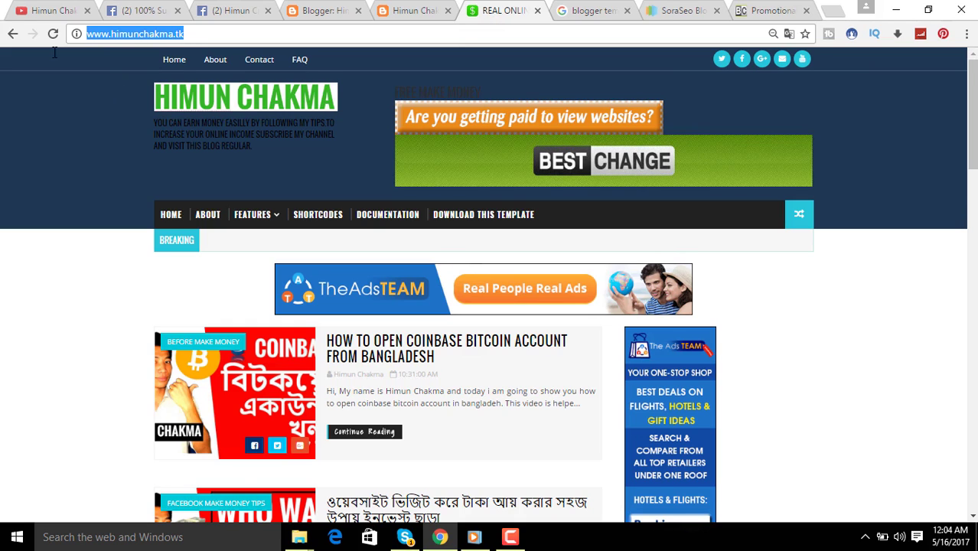
click(217, 33)
drag(216, 34, 98, 34)
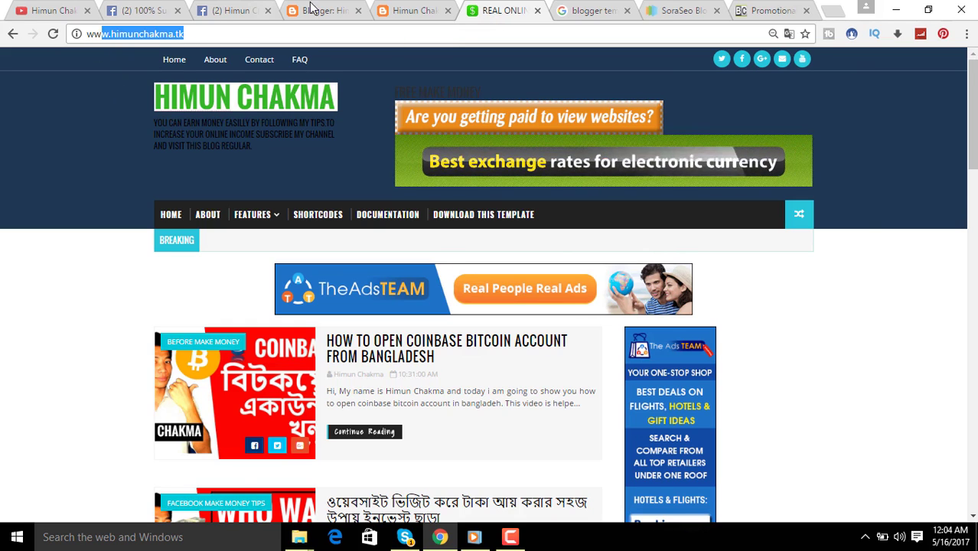
On the blog's page, replace the blogspot.com ending of the web address with tk to illustrate a custom domain, without loading it.
click(310, 9)
click(414, 13)
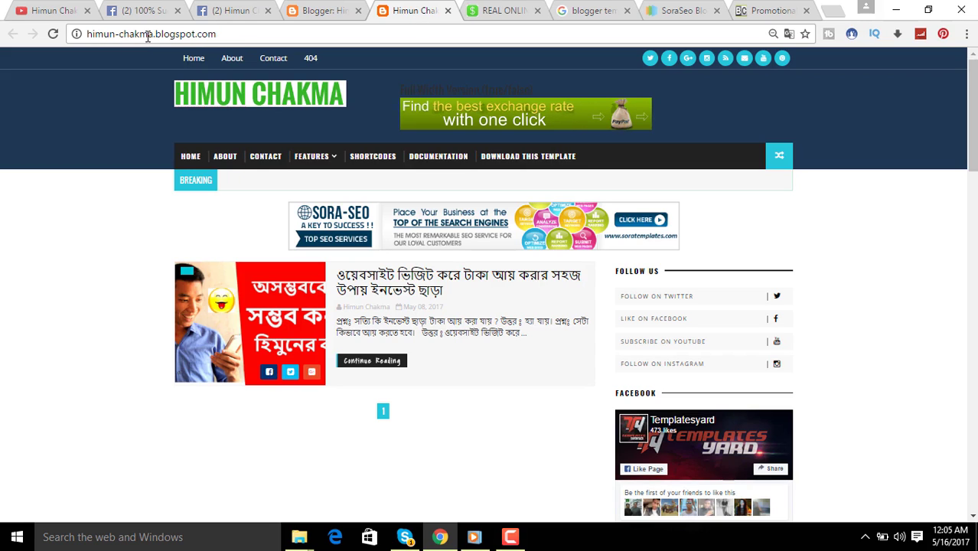
click(247, 33)
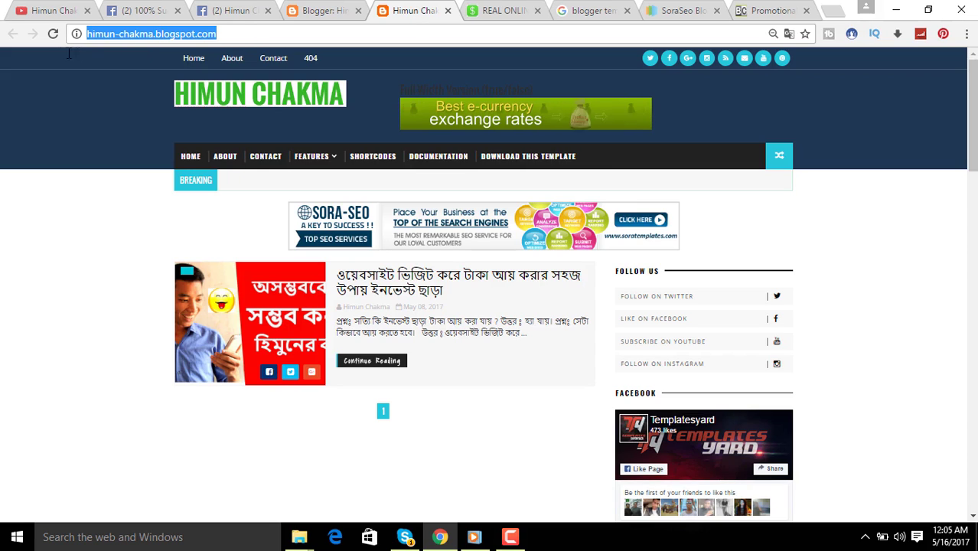
drag(223, 34, 157, 47)
text(tk)
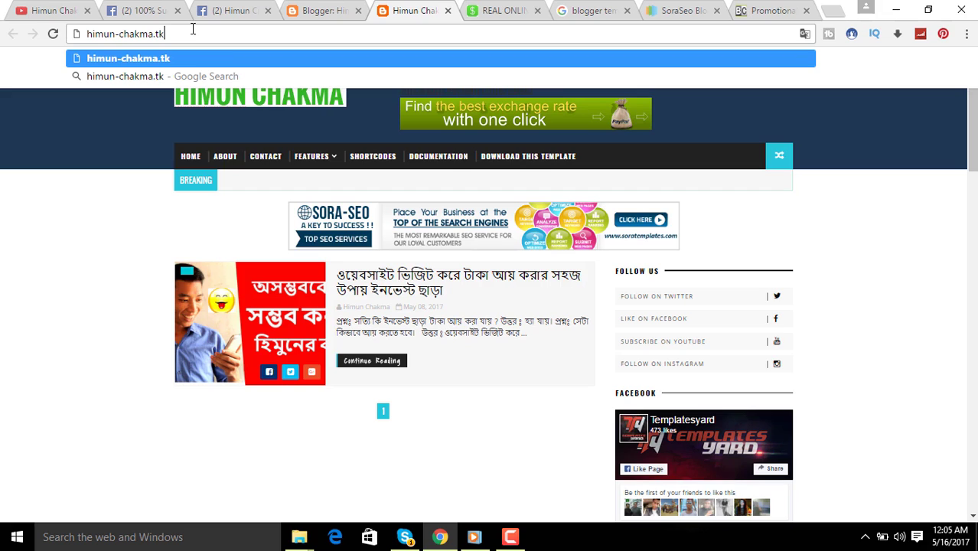
key(ctrl+a)
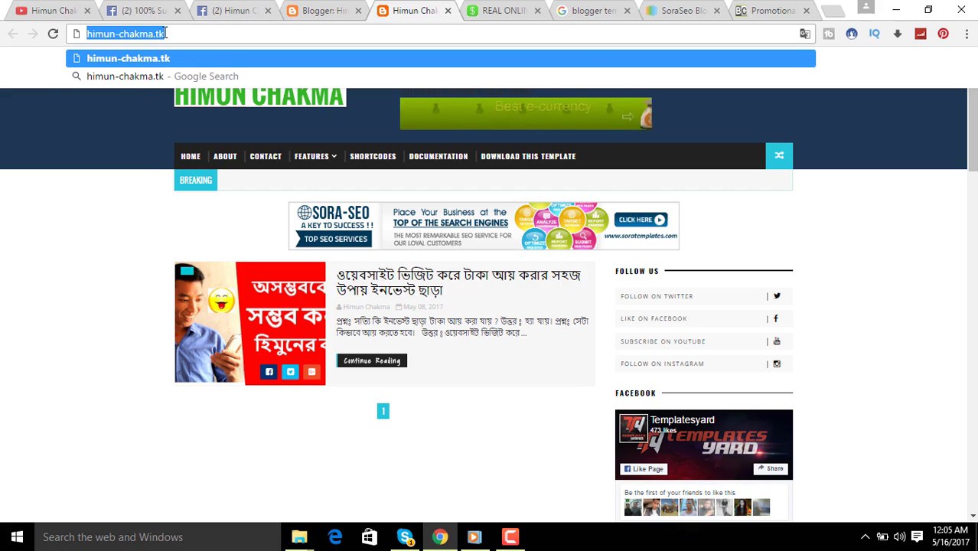
drag(179, 34, 59, 48)
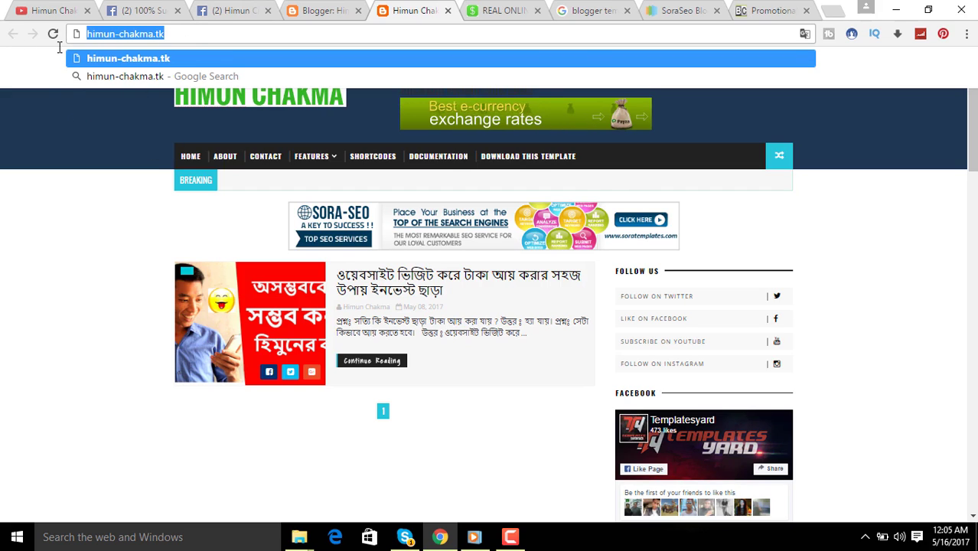
key(Escape)
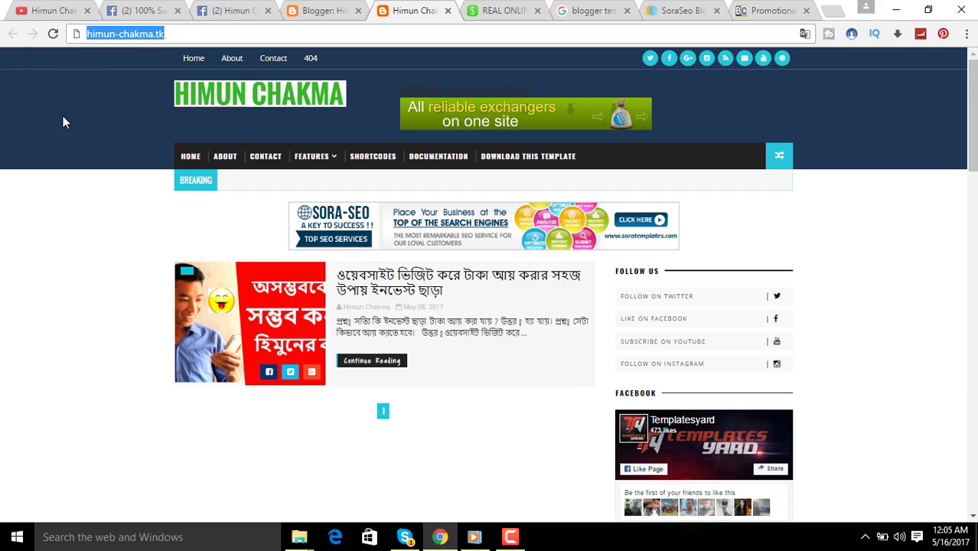
click(64, 122)
click(87, 31)
click(87, 115)
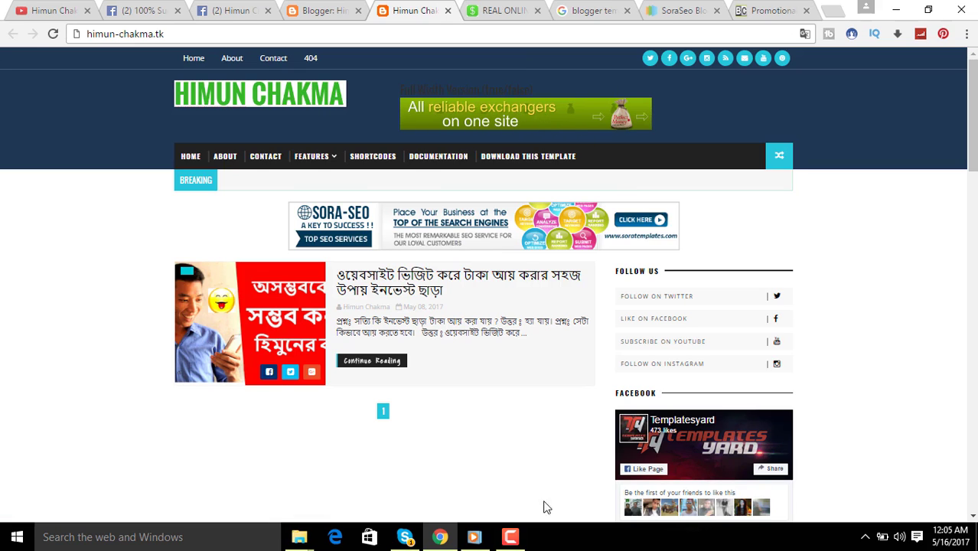
click(510, 537)
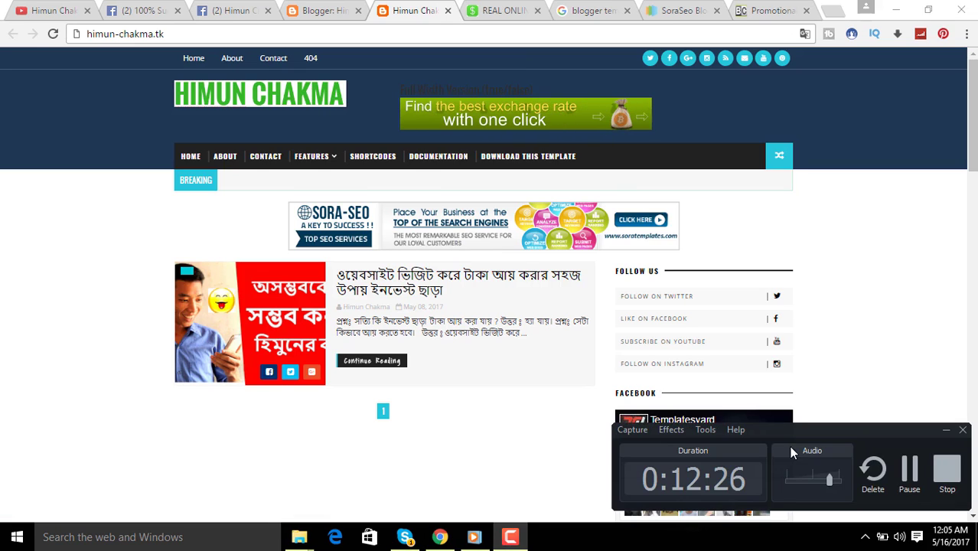
click(946, 470)
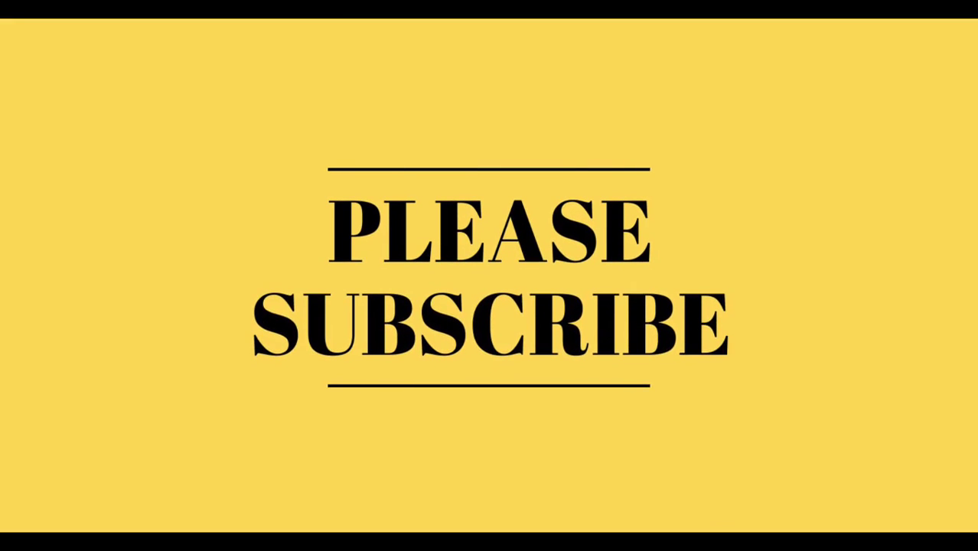